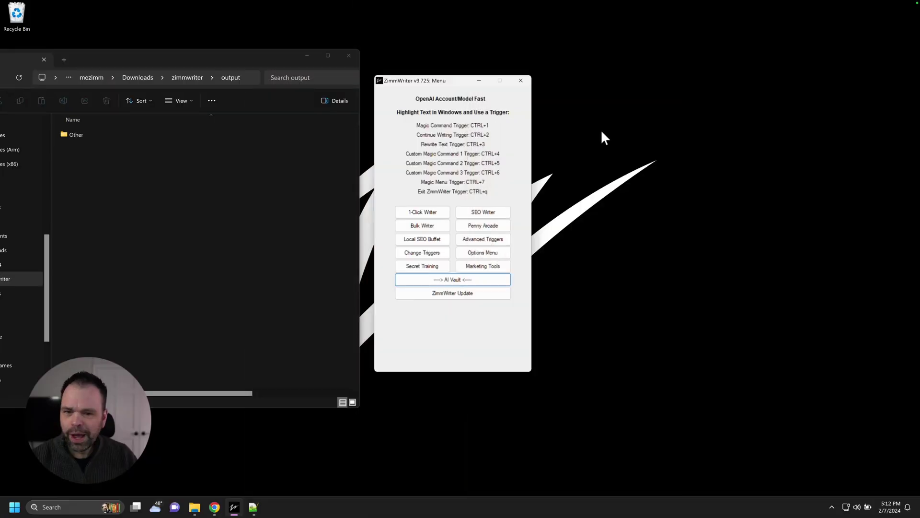
Open the Bulk Niche Generator from the AI Vault and start typing the first idea, dogs
click(455, 281)
click(440, 185)
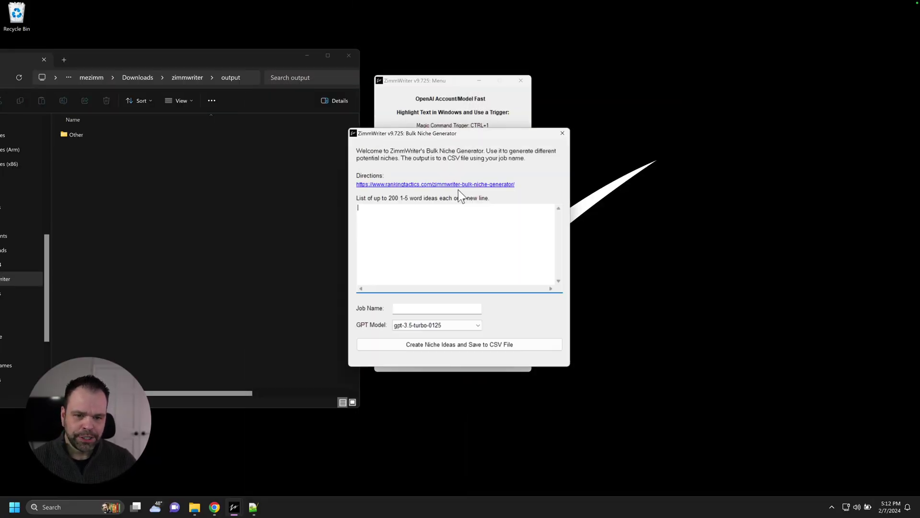
drag(458, 134, 496, 124)
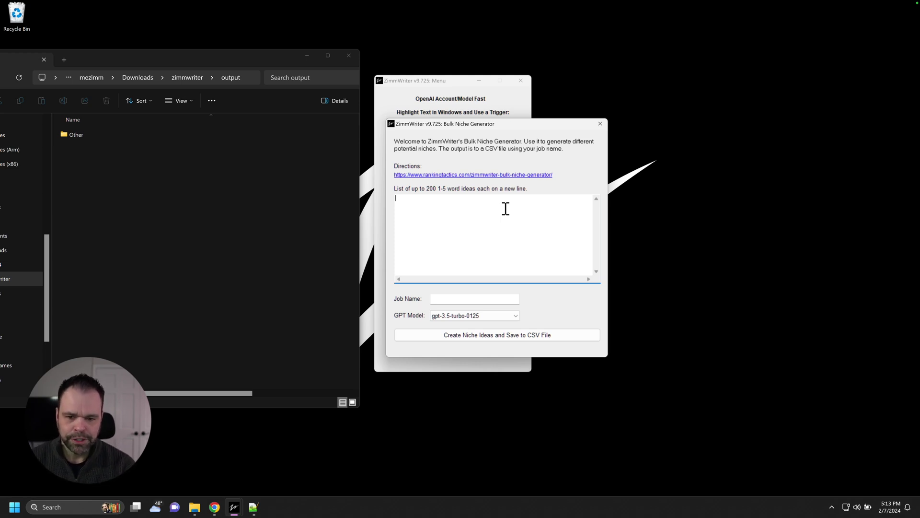
text(dogs)
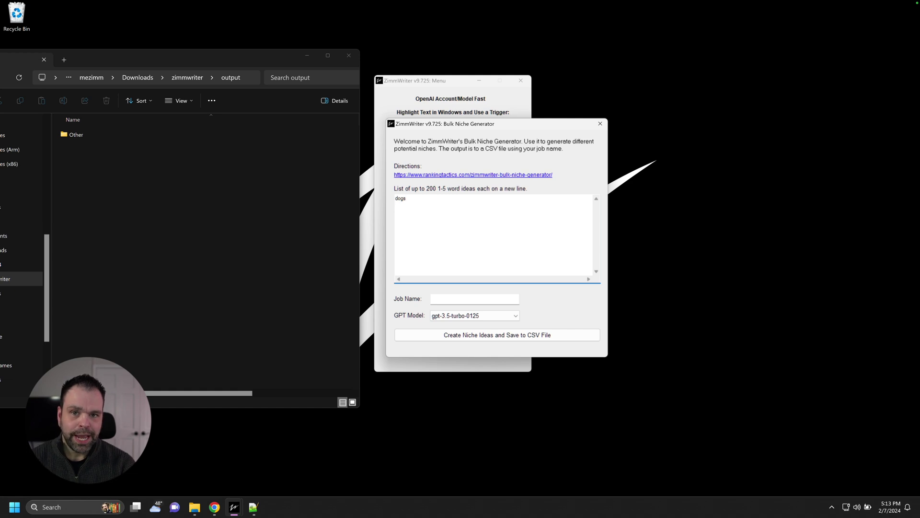
Fill the idea list with dogs three times, dog care, vacationing with your dog and dog grooming
key(ctrl+a)
key(ctrl+c)
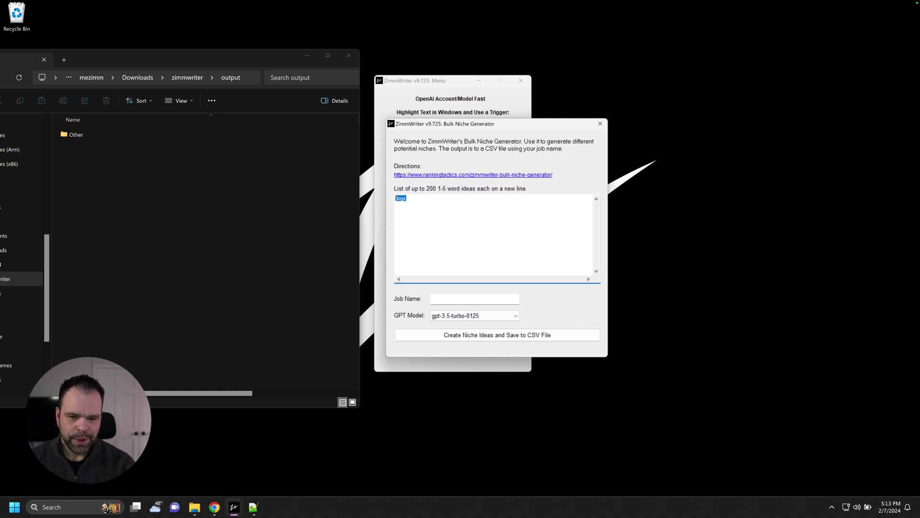
key(Right)
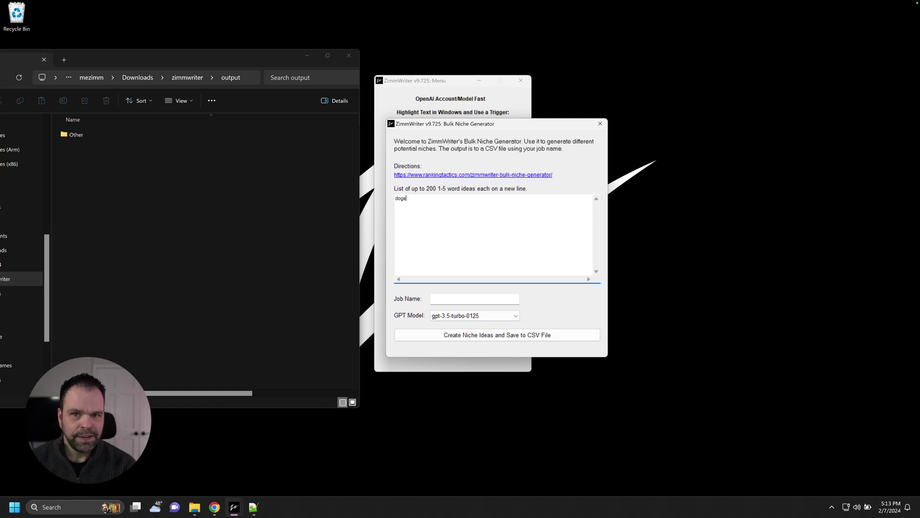
key(ctrl+v)
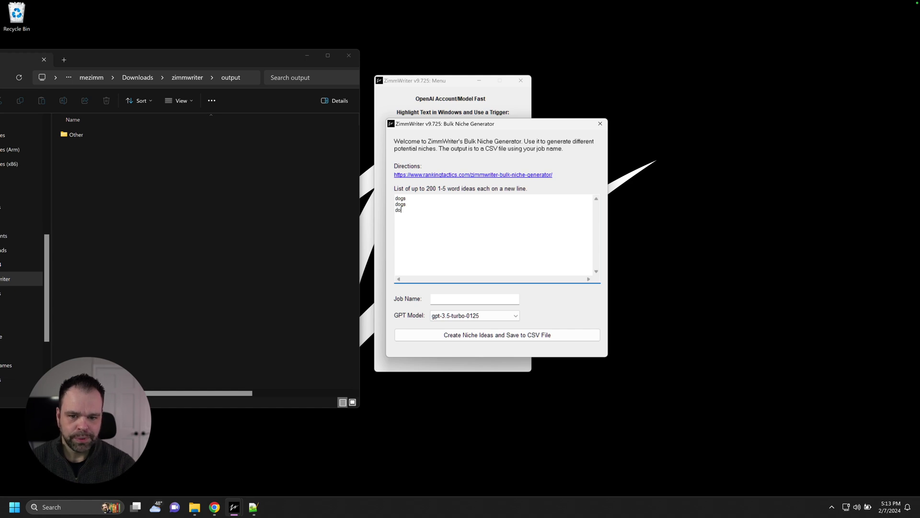
key(Up)
key(Up)
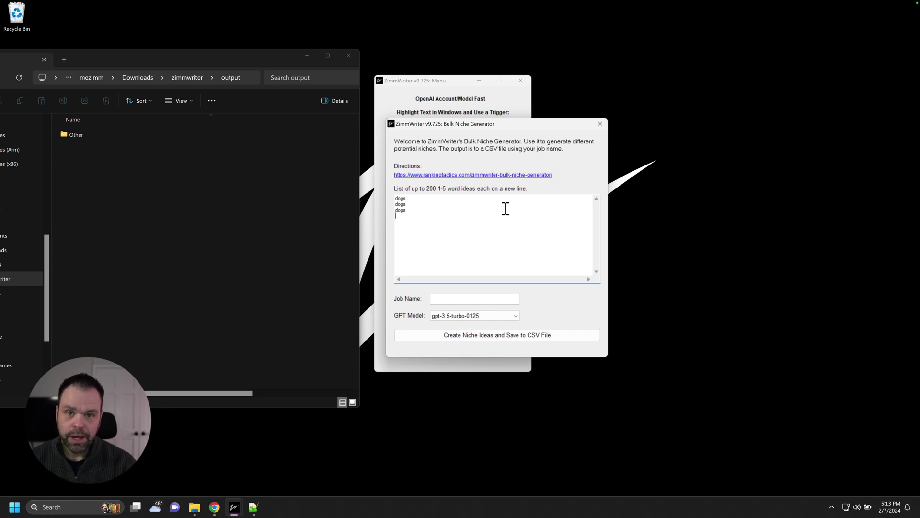
text(og care)
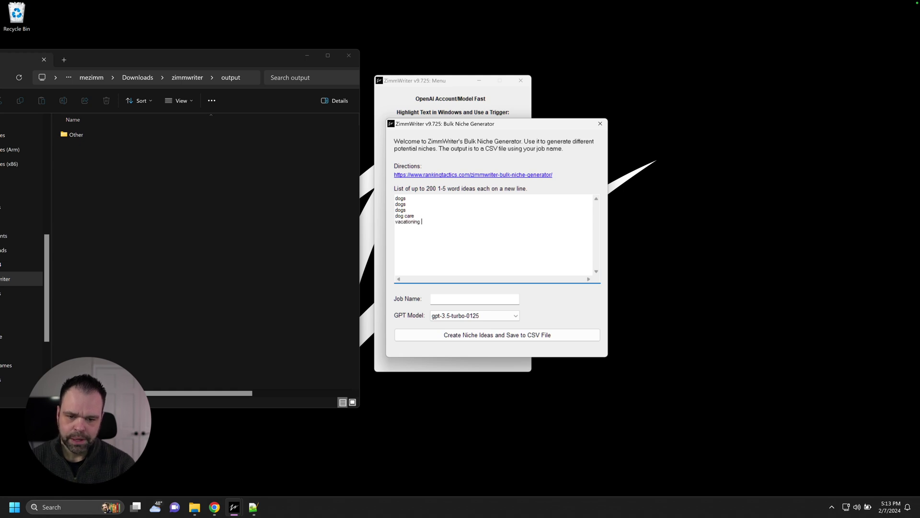
text(your dog)
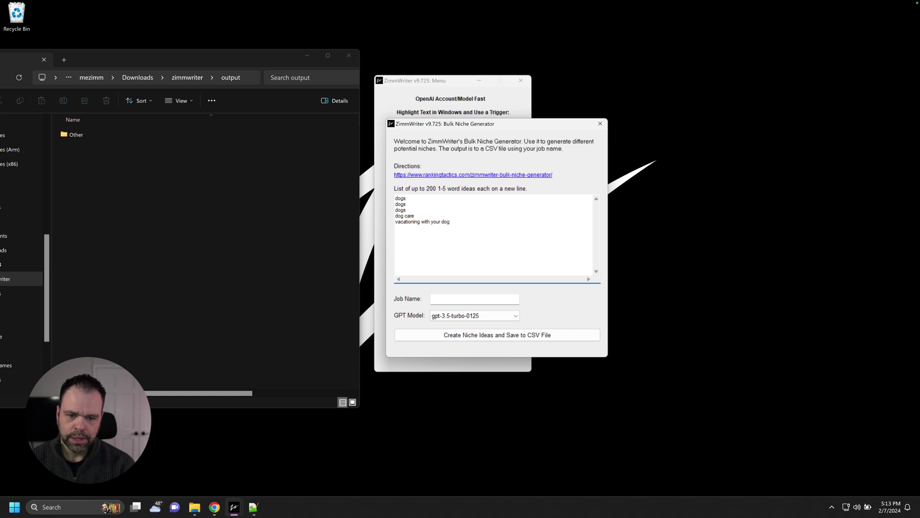
text(oming)
click(496, 298)
Name the job dog_niche_ideas and generate niche ideas to CSV using gpt-3.5-turbo-0125
text(dog)
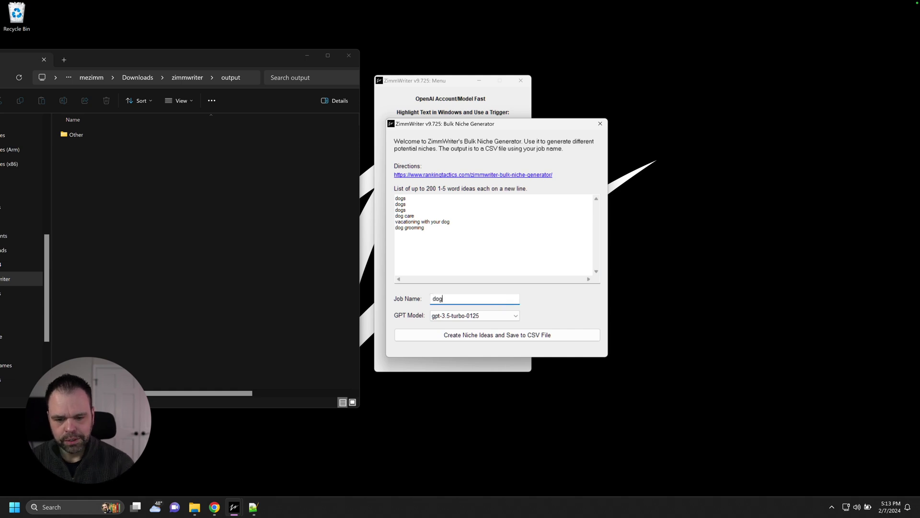
text(_niche_ideas)
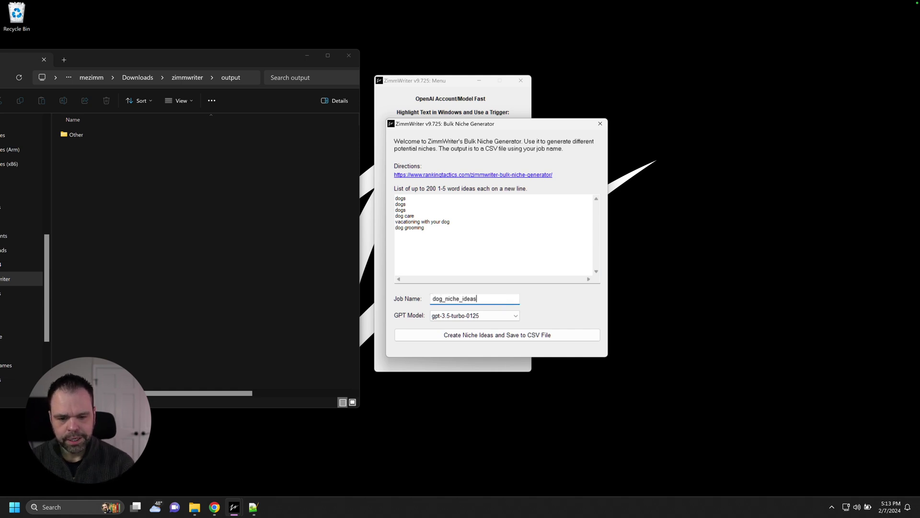
click(506, 317)
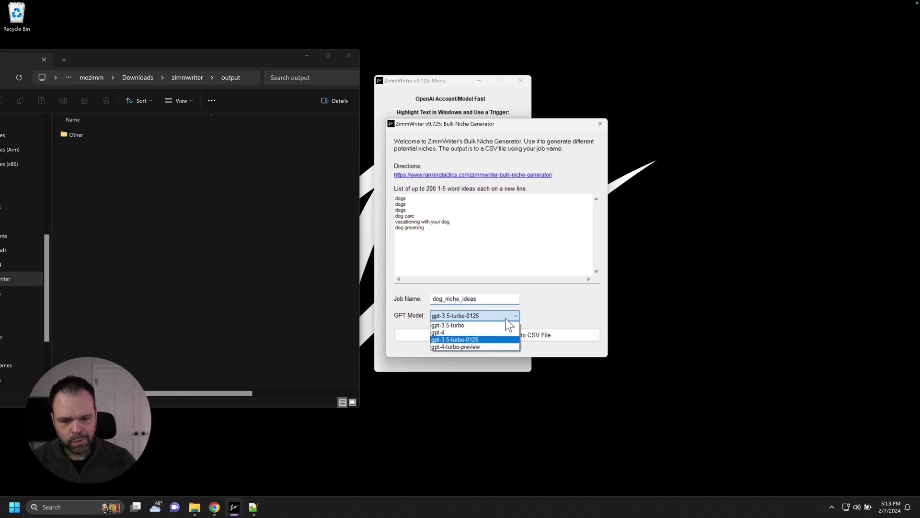
click(479, 342)
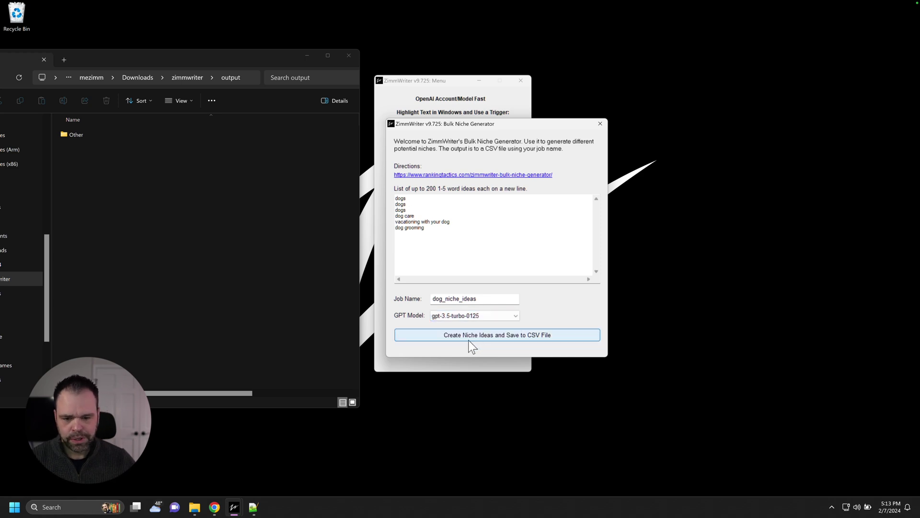
click(474, 337)
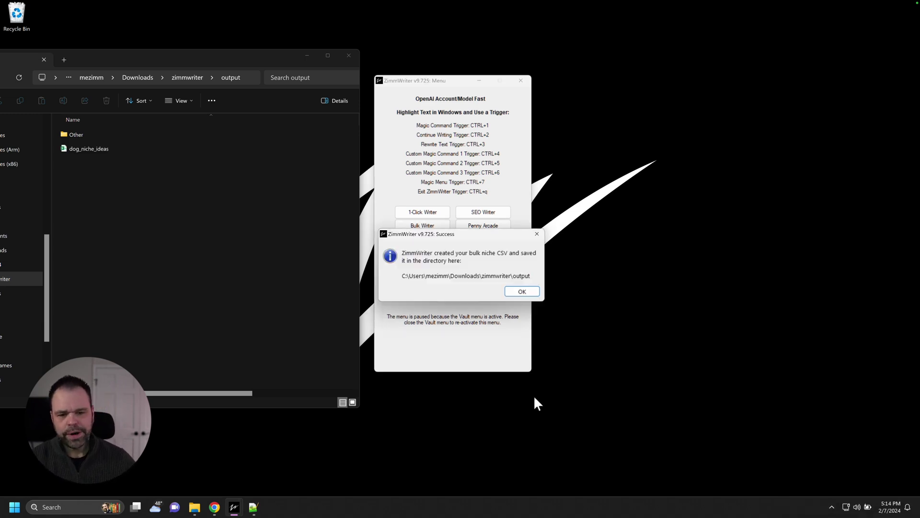
click(522, 292)
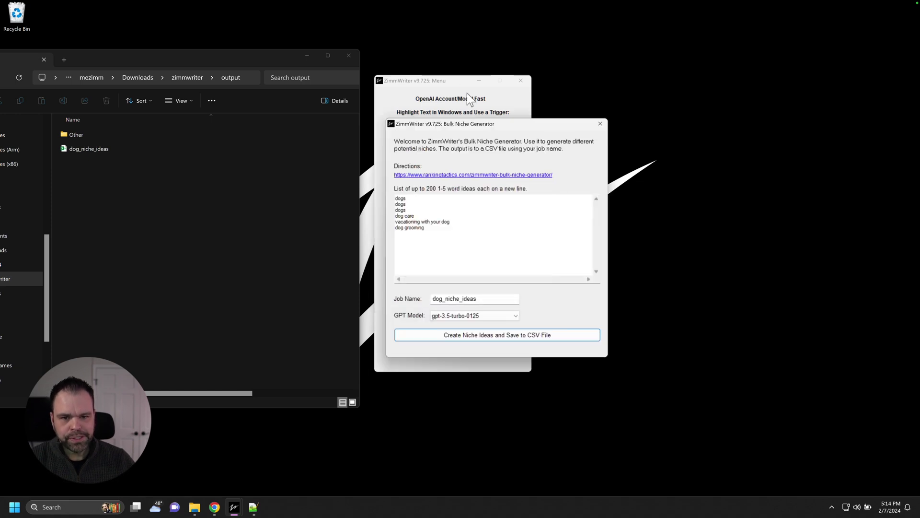
Close the generator and open the dog_niche_ideas CSV in Excel
click(600, 125)
drag(455, 80, 683, 79)
double_click(86, 148)
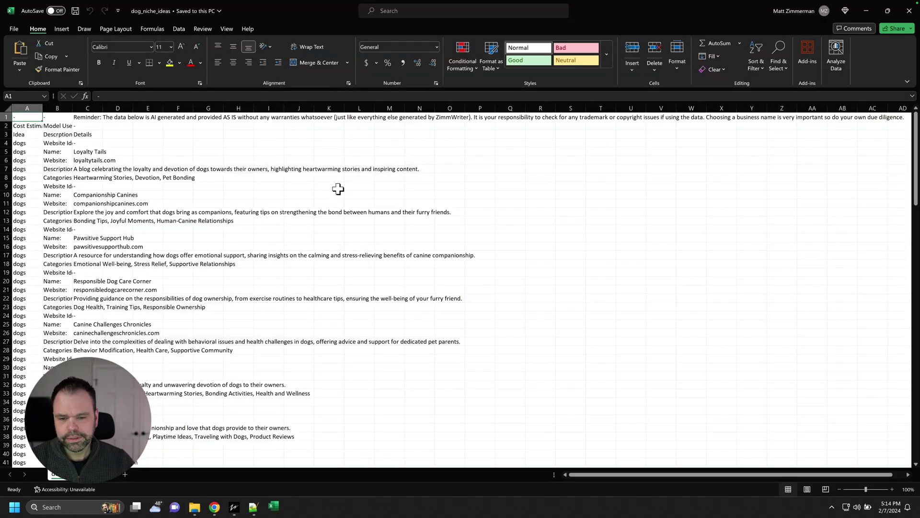
AutoFit the column widths of the whole dog_niche_ideas sheet
click(7, 108)
click(677, 64)
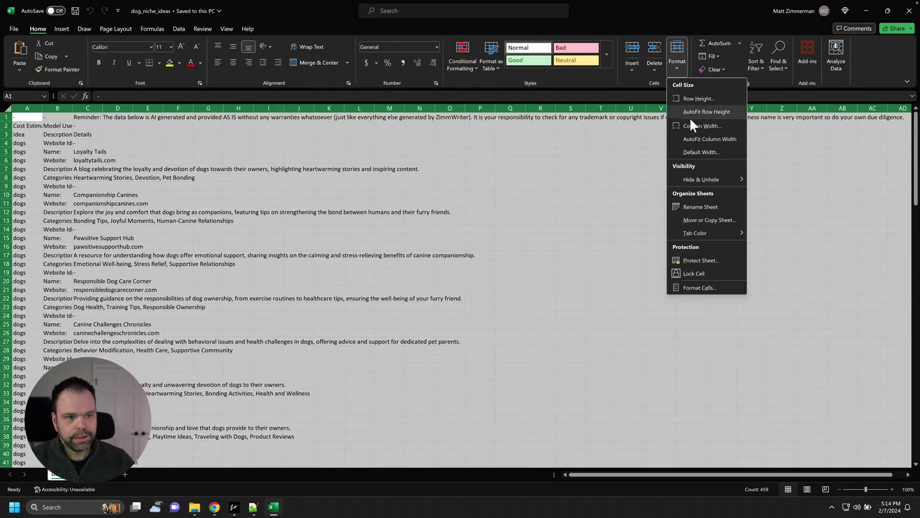
click(697, 136)
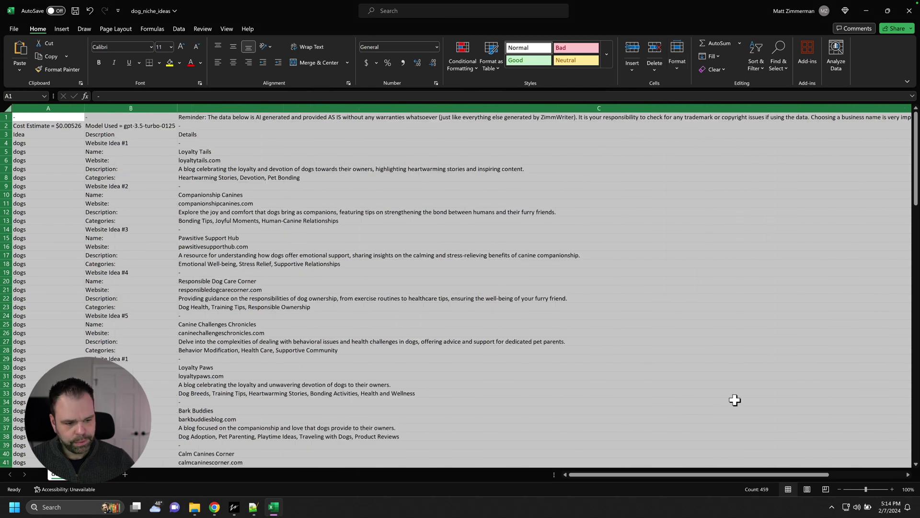
Zoom the sheet to 120% and check the $0.00526 cost estimate in cell A2
click(892, 489)
click(892, 489)
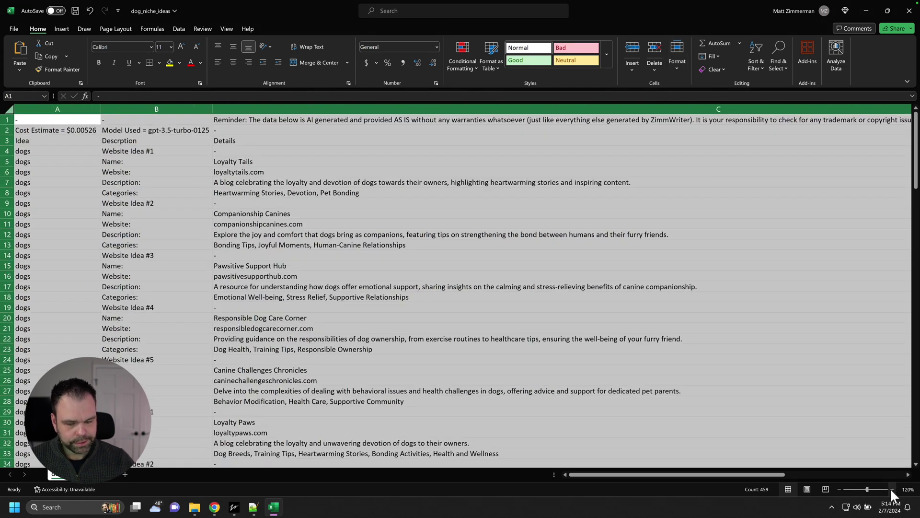
click(568, 316)
scroll(157, 272, down, 20)
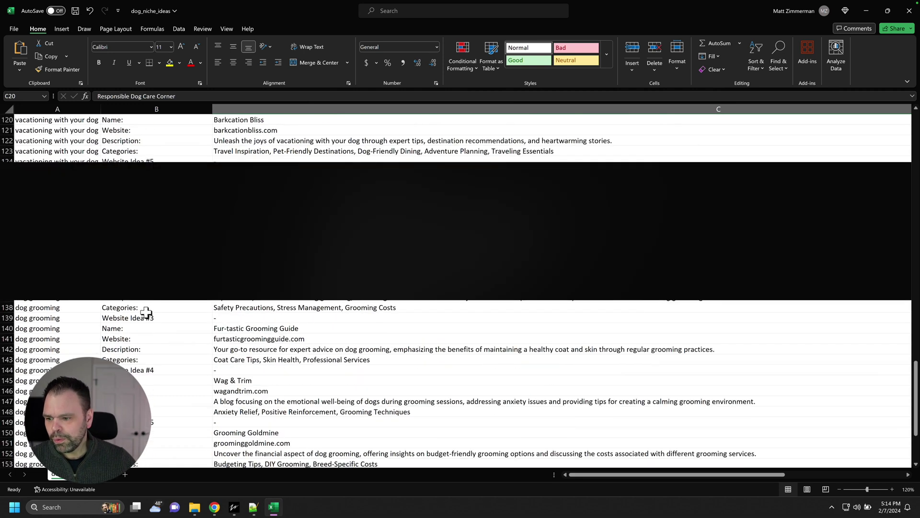
scroll(147, 324, up, 11)
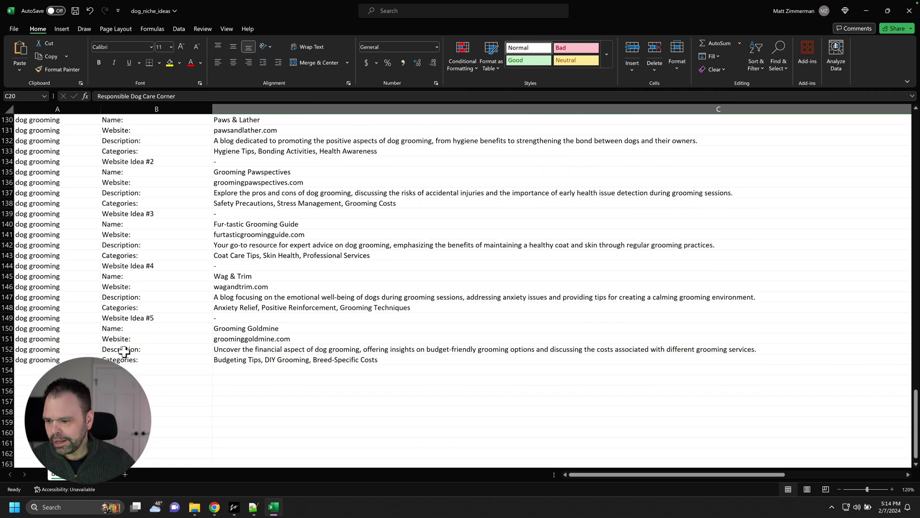
scroll(120, 349, up, 20)
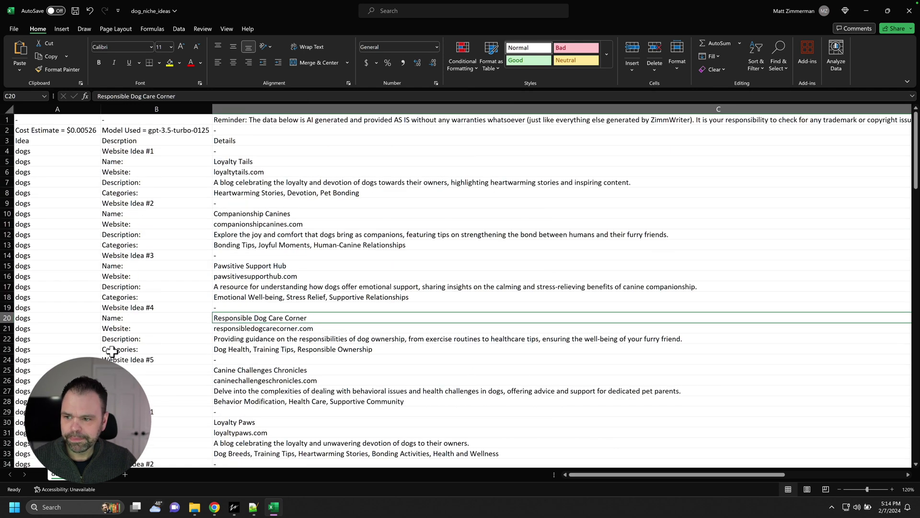
scroll(57, 248, down, 6)
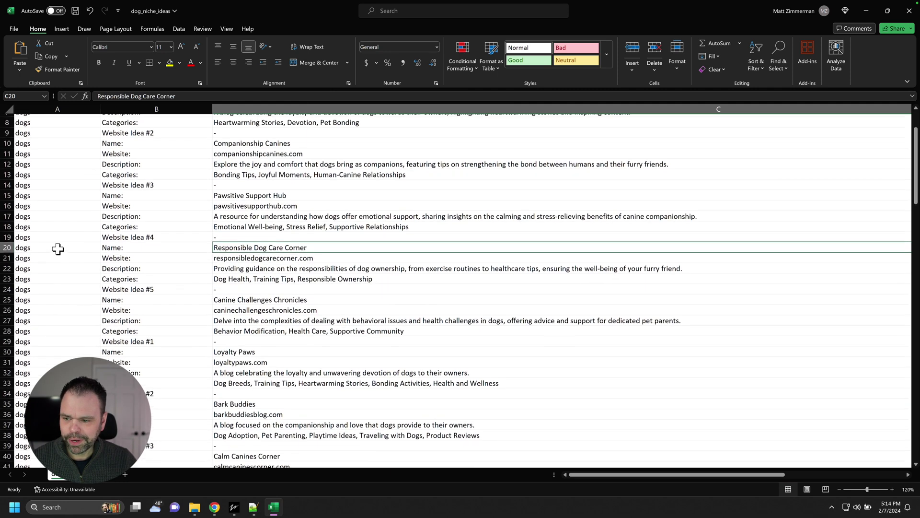
scroll(70, 276, up, 6)
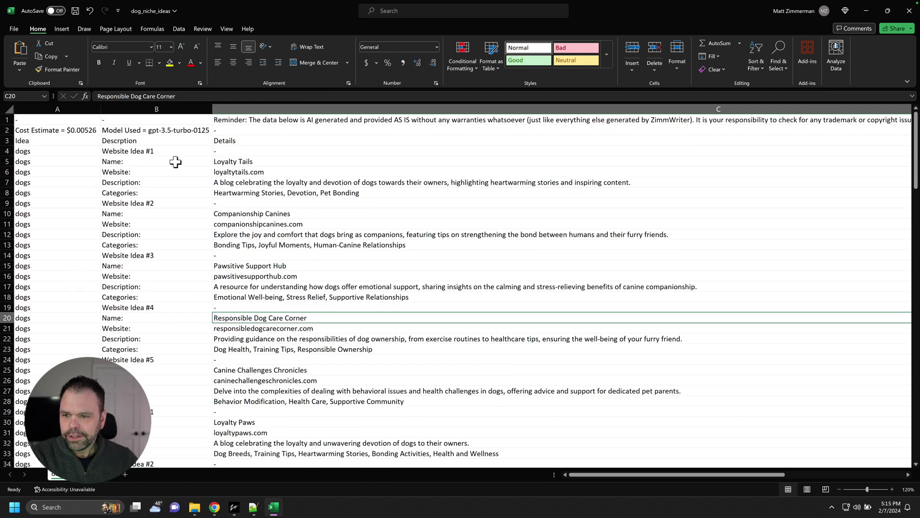
click(61, 130)
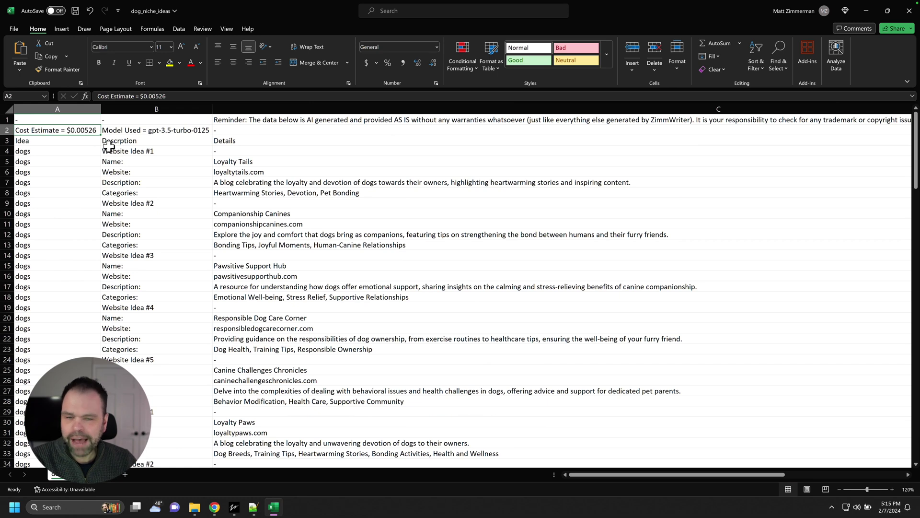
scroll(180, 251, down, 11)
scroll(180, 250, down, 10)
scroll(187, 266, up, 20)
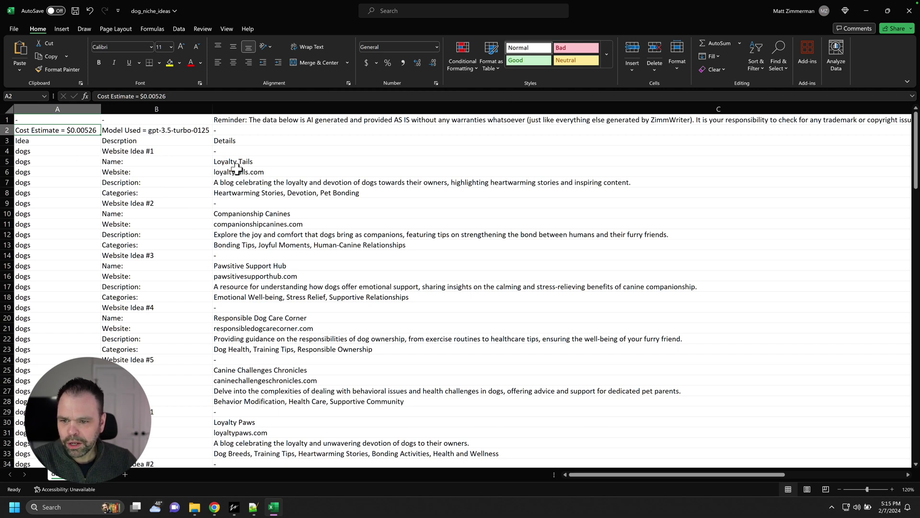
click(263, 172)
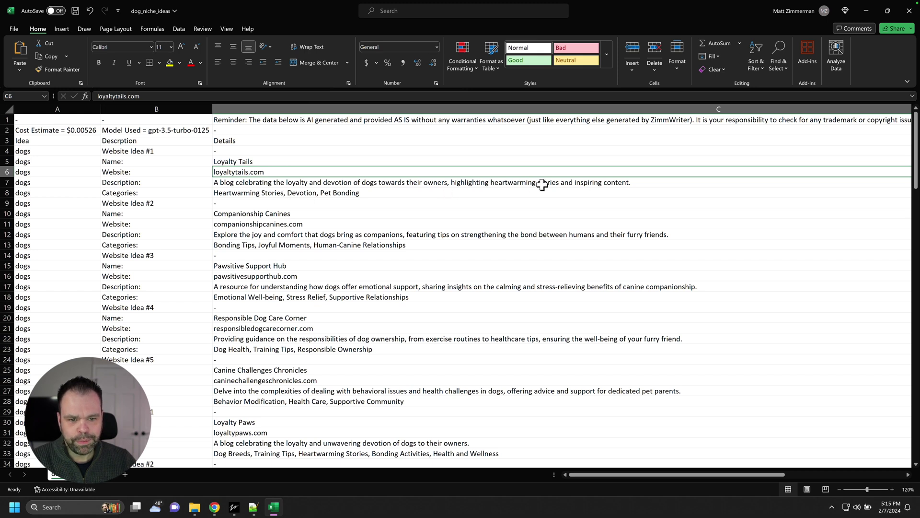
click(239, 194)
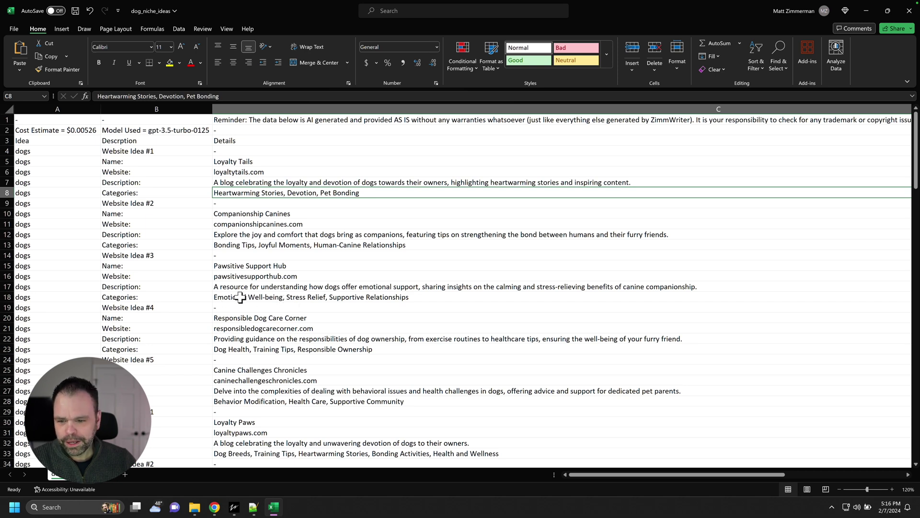
click(354, 296)
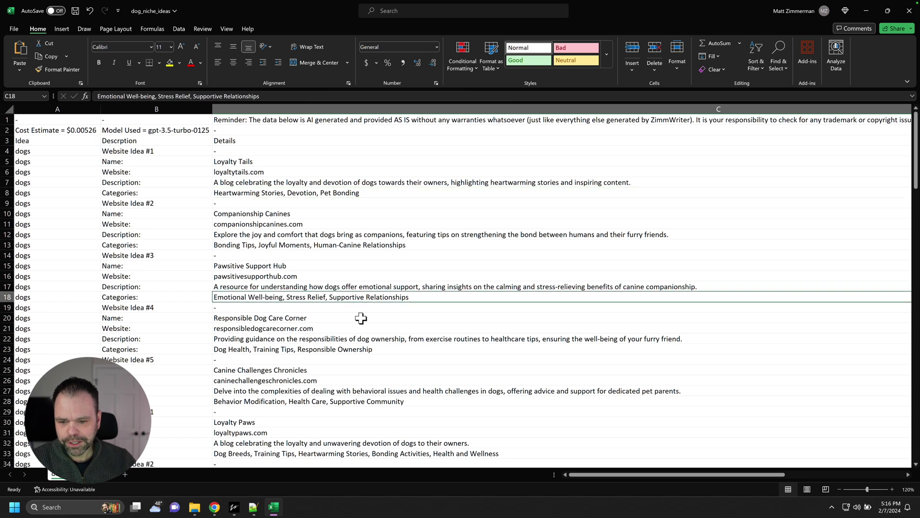
scroll(360, 317, down, 2)
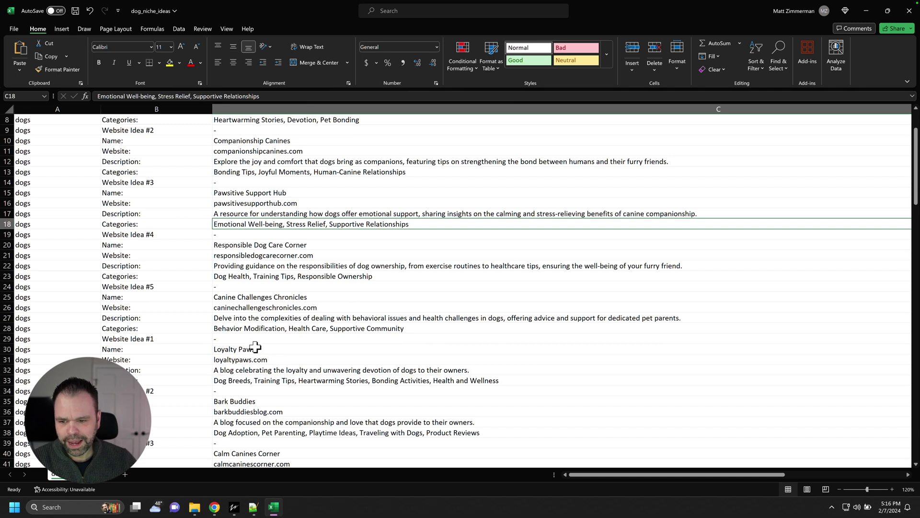
Review the website ideas down to the vacationing-with-your-dog entries, then bring ZimmWriter's menu forward
scroll(247, 345, down, 3)
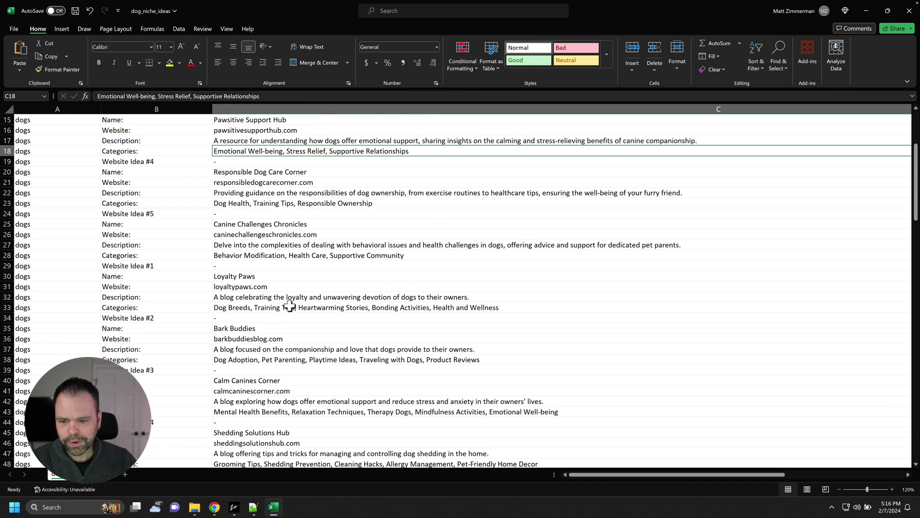
scroll(345, 342, down, 3)
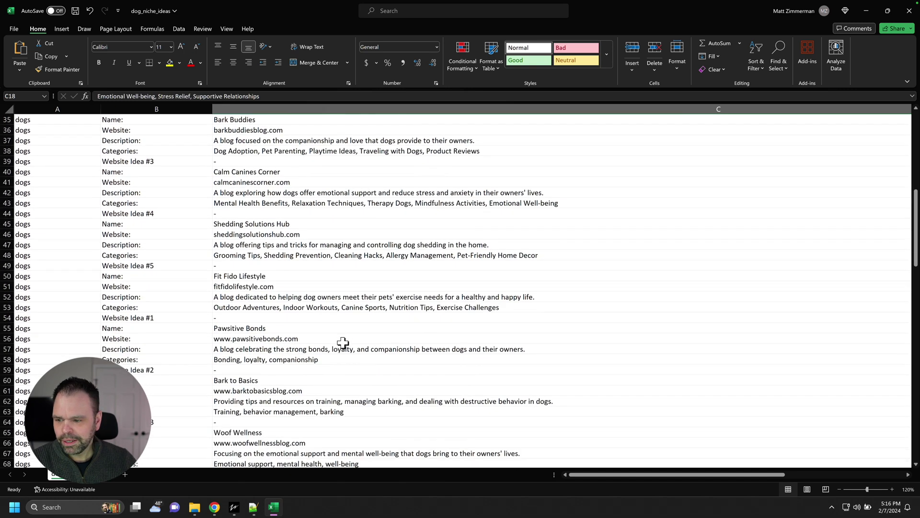
scroll(342, 343, down, 7)
scroll(243, 369, down, 2)
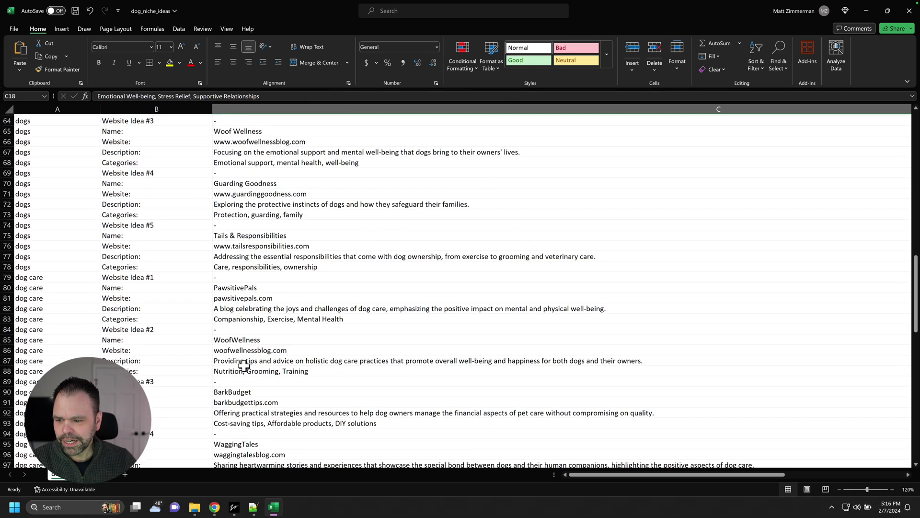
scroll(243, 365, down, 2)
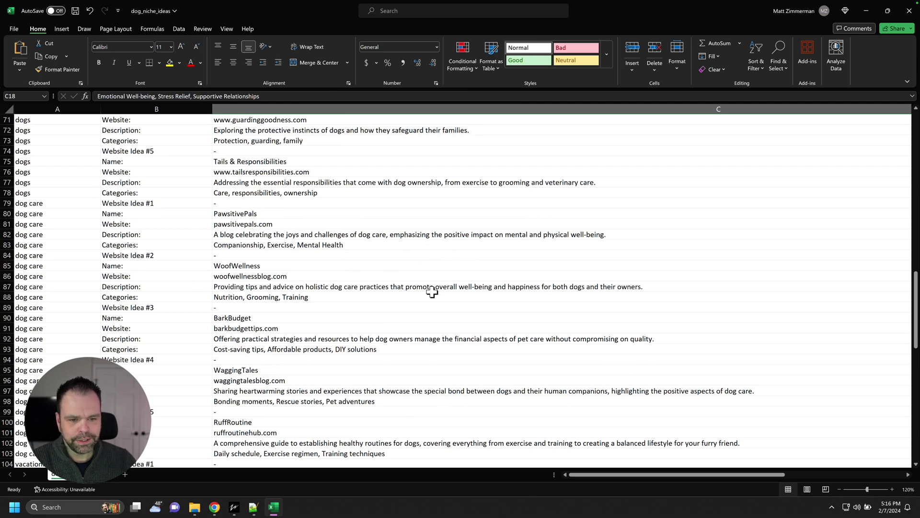
scroll(365, 321, down, 9)
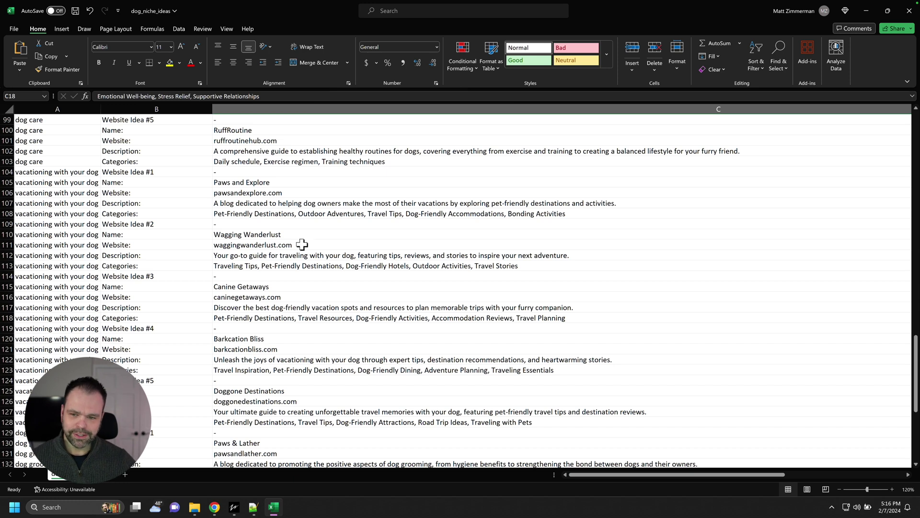
click(235, 508)
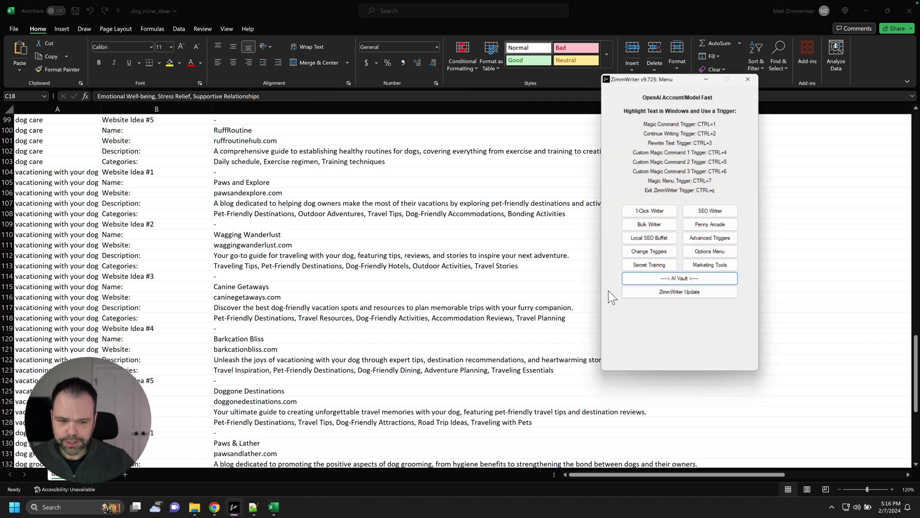
Open the Topical Authority Generator from the AI Vault
click(698, 278)
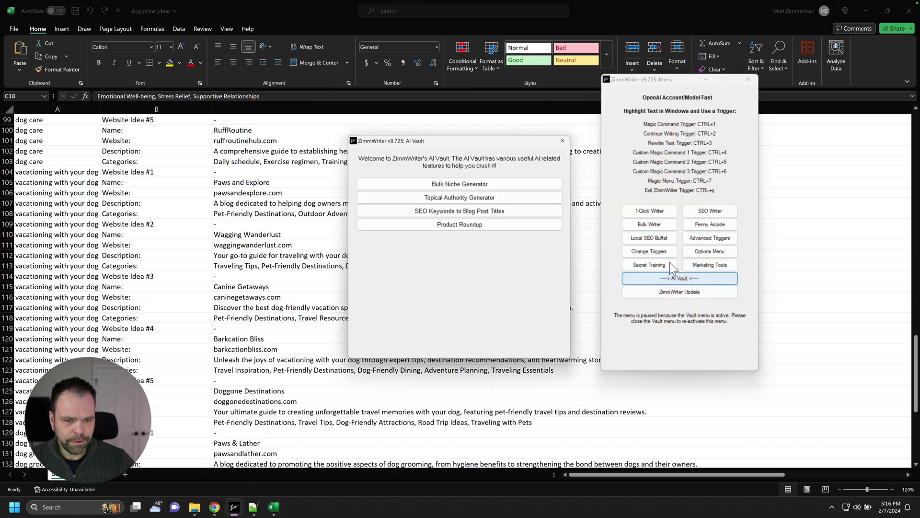
click(476, 202)
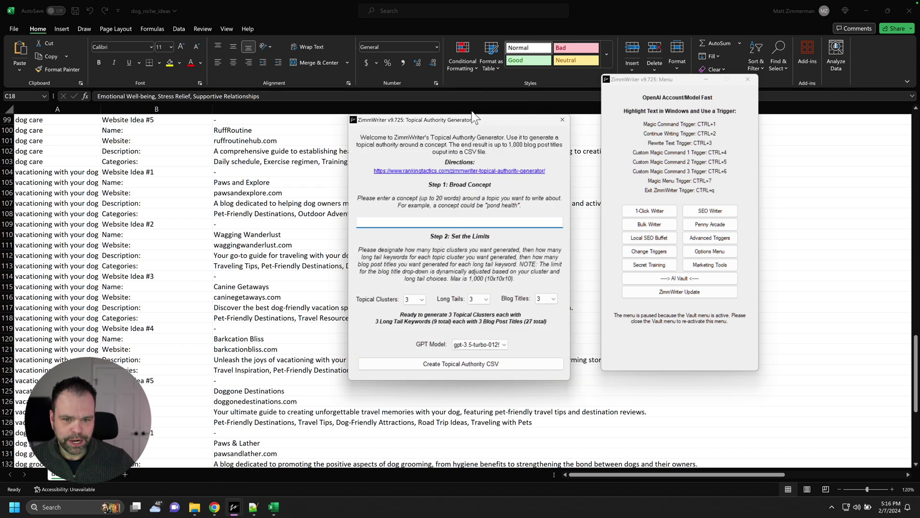
drag(473, 119, 585, 119)
Paste the vacation blog description from cell C107 as the Broad Concept
click(334, 211)
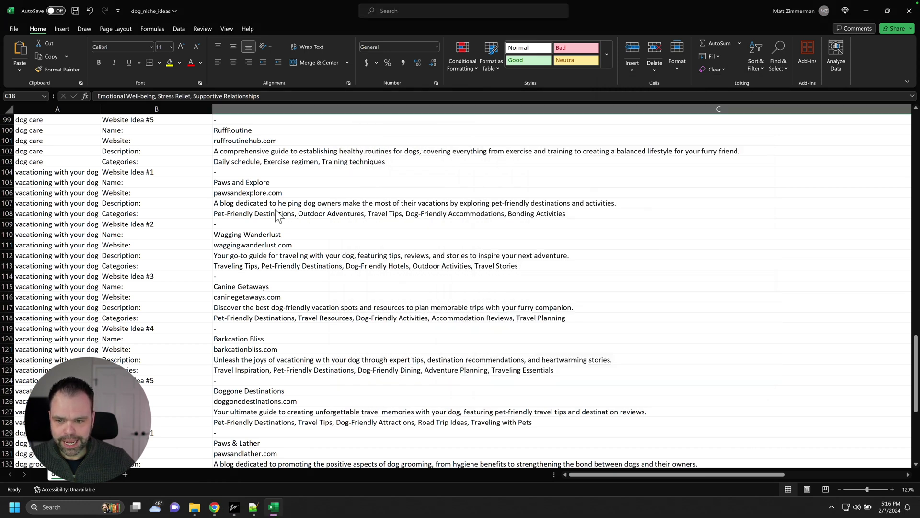
click(258, 203)
key(ctrl+c)
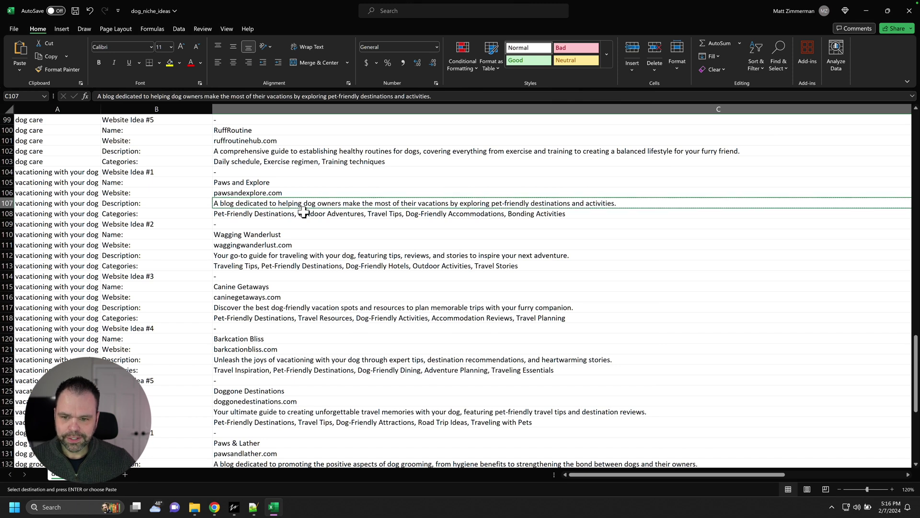
click(233, 507)
click(271, 478)
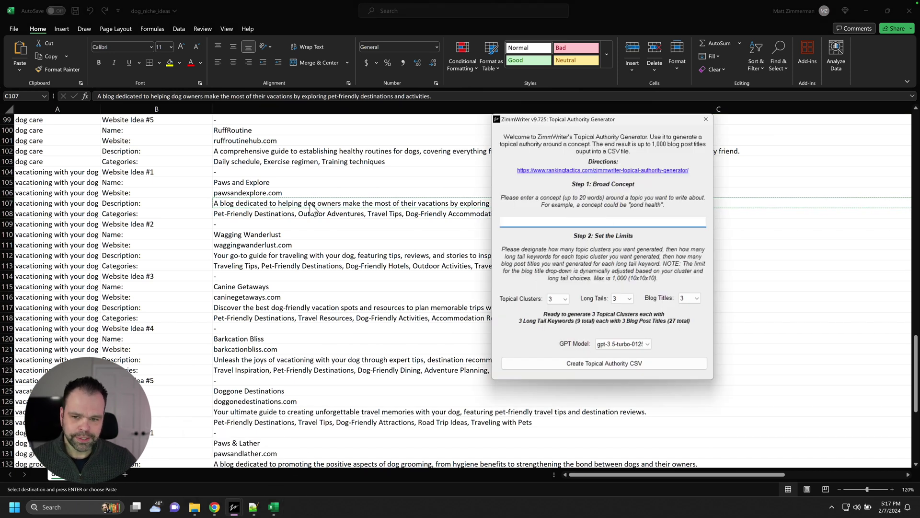
key(ctrl+v)
triple_click(552, 223)
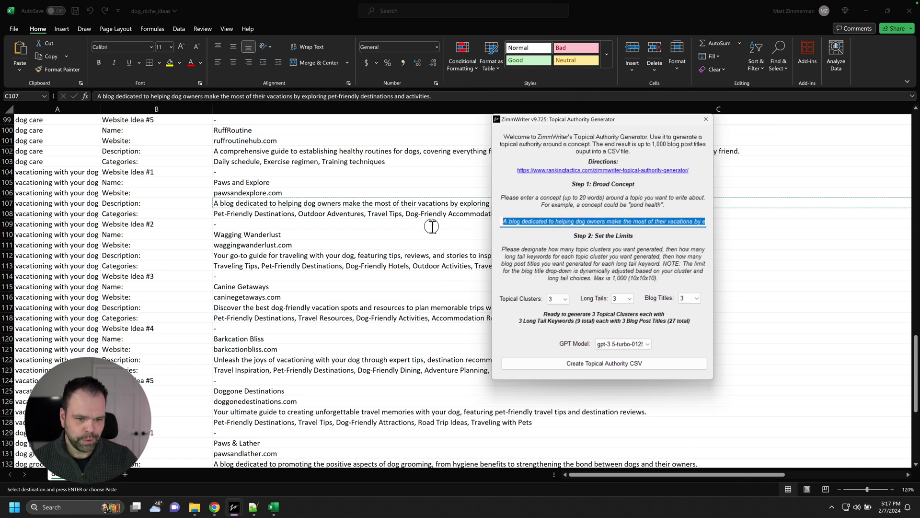
click(547, 223)
key(shift+Home)
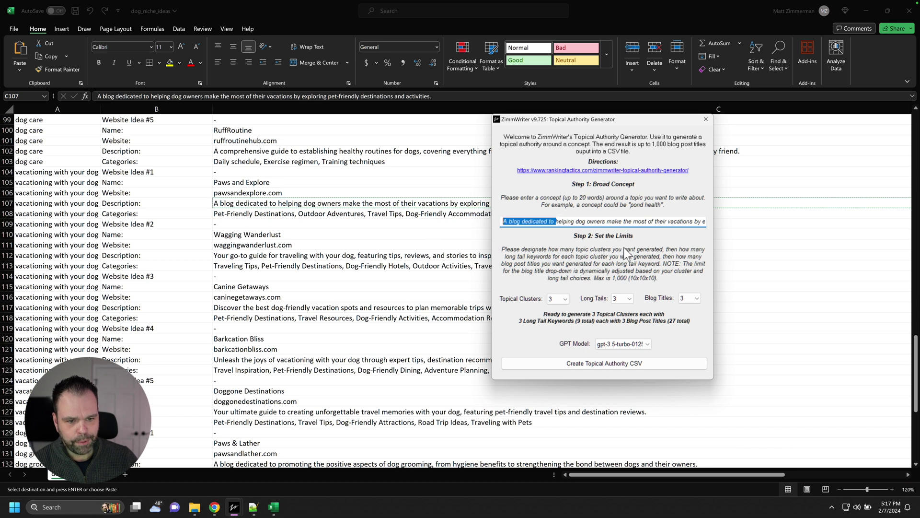
click(572, 222)
drag(562, 222, 703, 222)
click(703, 222)
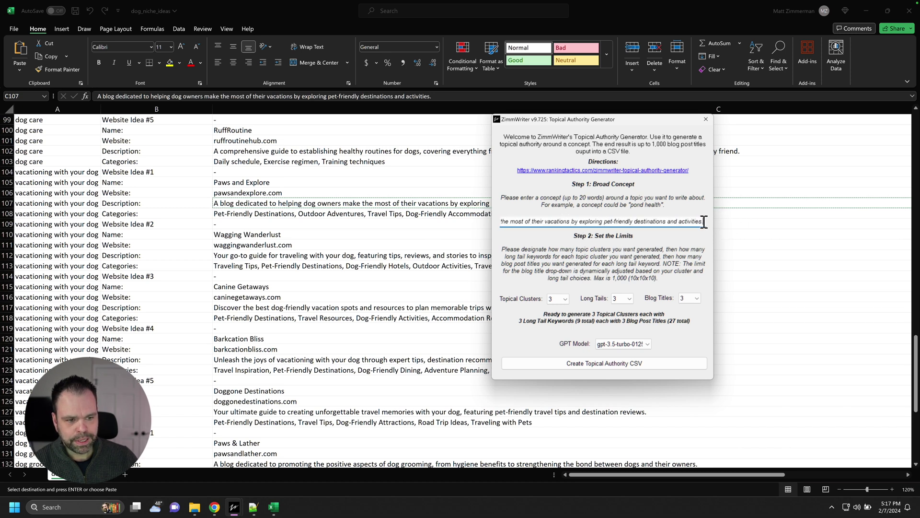
Set 5 clusters, 5 long tails and 1 blog title, then create the topical authority CSV
click(564, 299)
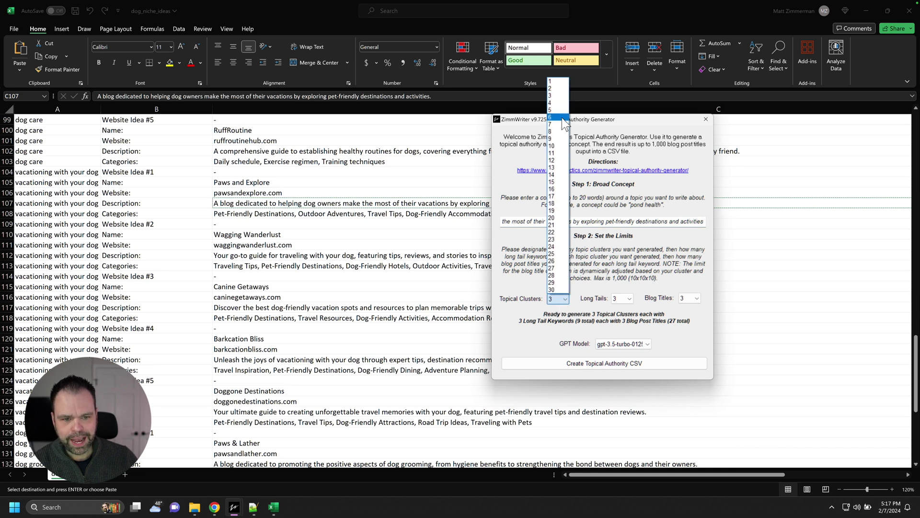
click(600, 283)
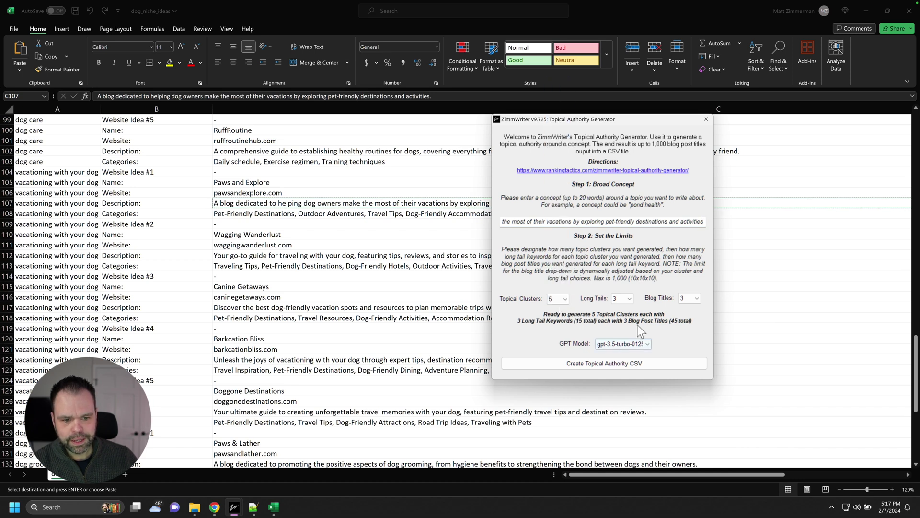
click(631, 301)
click(624, 149)
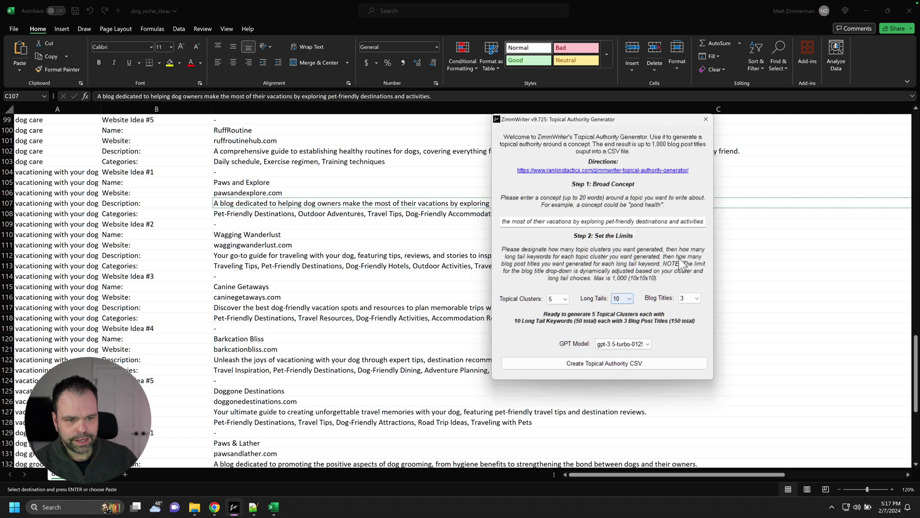
click(692, 298)
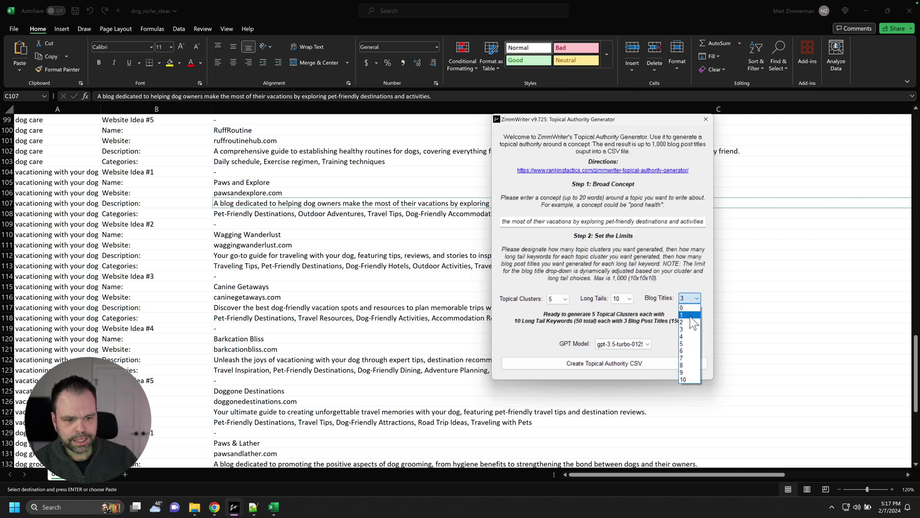
click(692, 317)
click(631, 301)
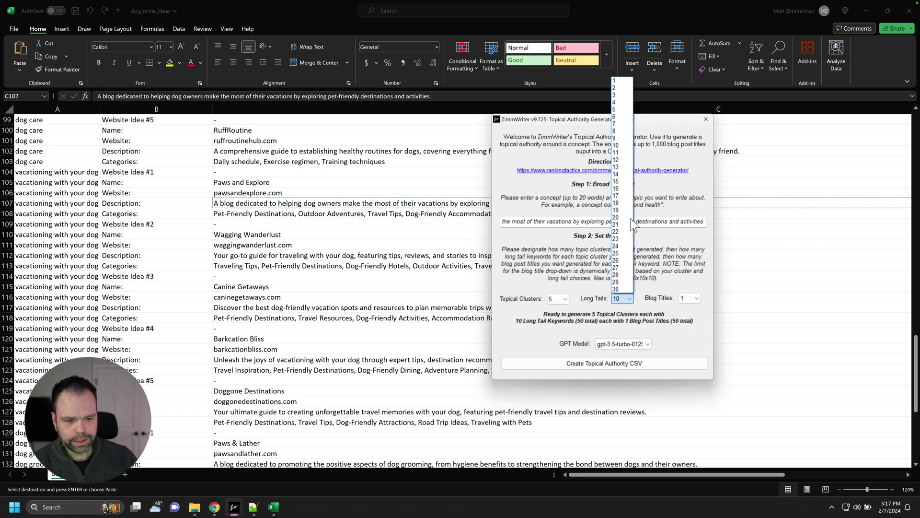
click(624, 109)
click(612, 360)
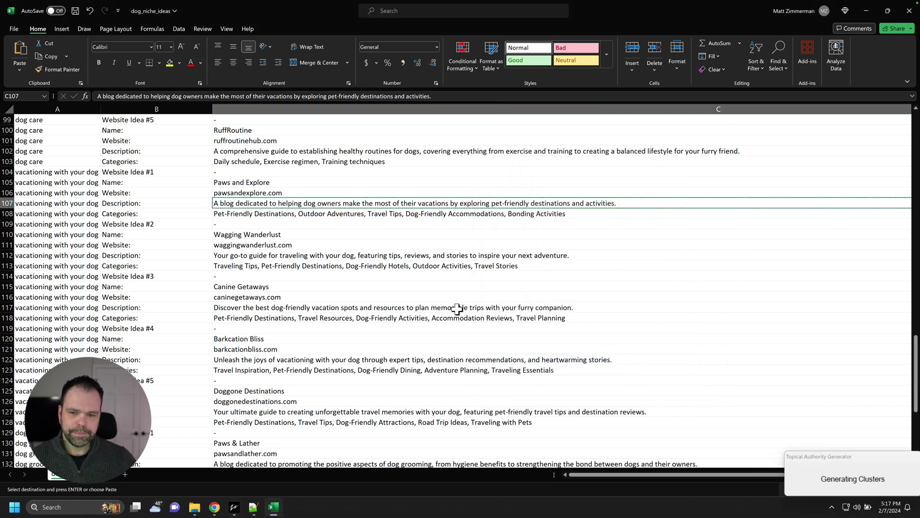
Place the cluster confirmation dialog beside Excel and check the categories in cell C108
drag(458, 147, 644, 157)
drag(623, 15, 1, 29)
key(Escape)
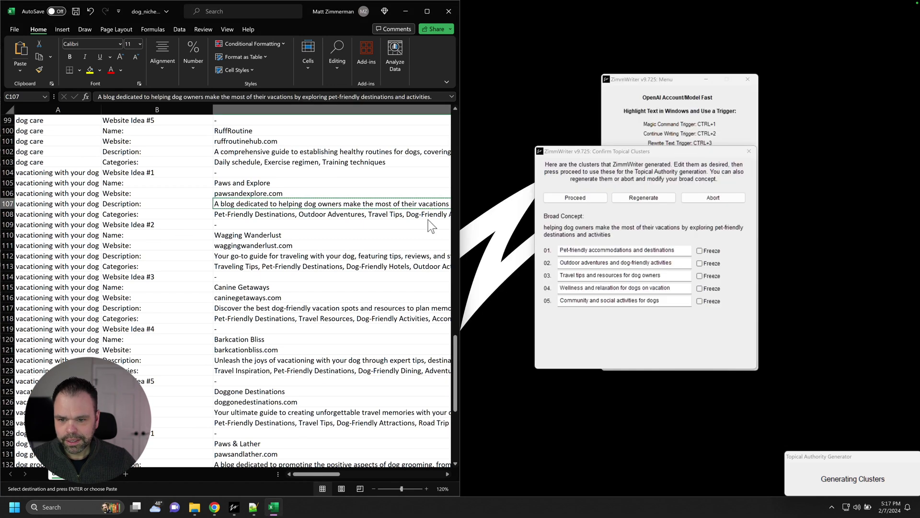
click(285, 213)
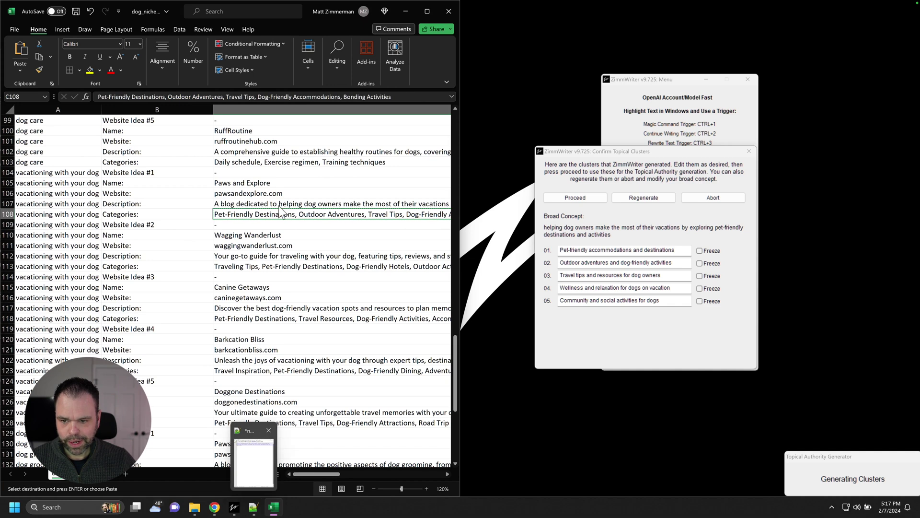
click(253, 507)
Paste the C108 categories into Notepad++ and split them into five separate lines
key(ctrl+a)
key(ctrl+v)
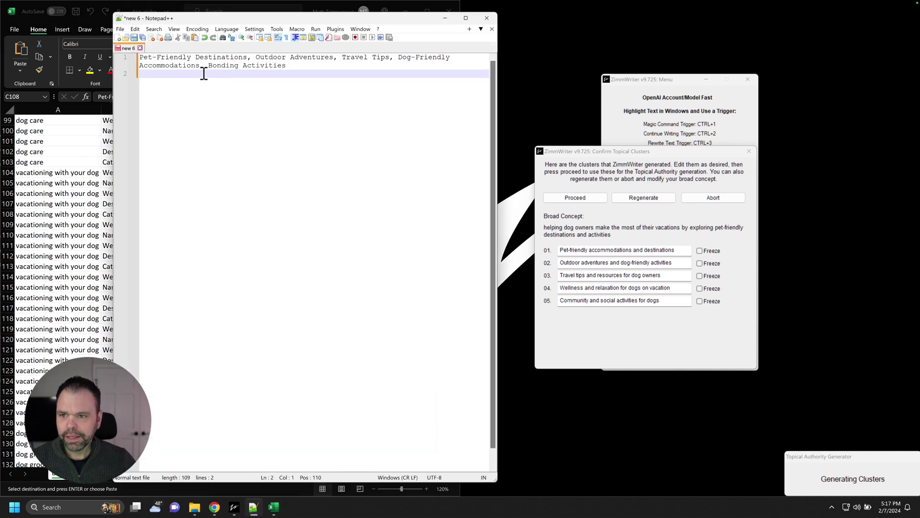
click(248, 57)
key(BackSpace)
key(Return)
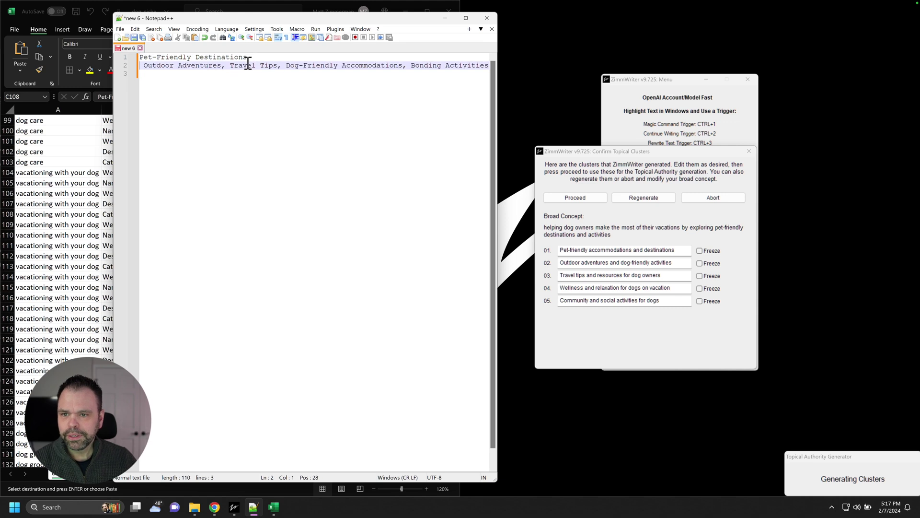
key(BackSpace)
key(Return)
key(Delete)
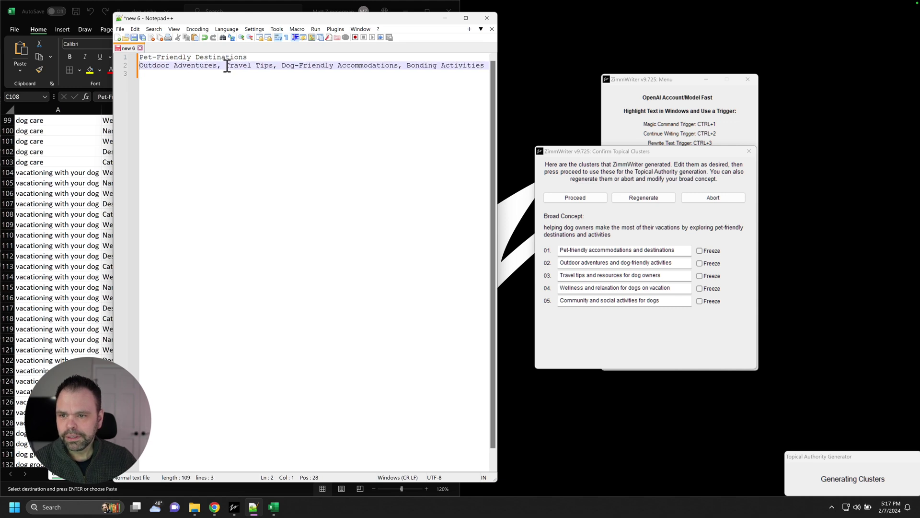
drag(226, 65, 218, 65)
key(Return)
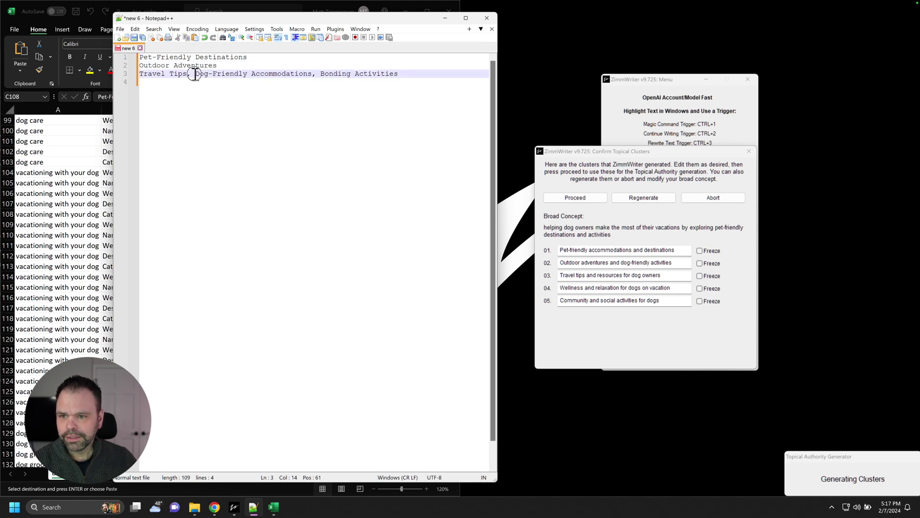
key(BackSpace)
key(BackSpace)
key(Return)
drag(252, 82, 139, 57)
key(Return)
Set clusters 01–03 to Pet-Friendly Destinations, Outdoor Adventures and Travel Tips
key(ctrl+c)
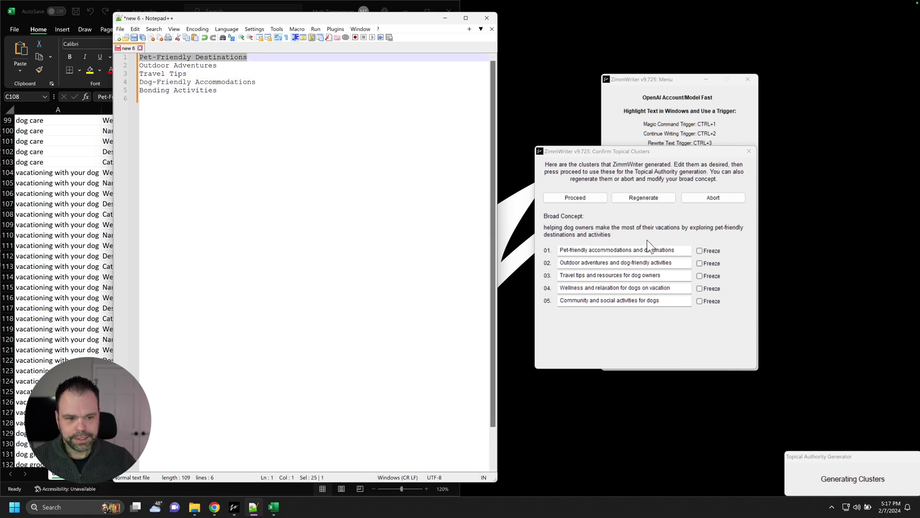
click(649, 249)
key(ctrl+a)
key(ctrl+v)
drag(218, 67, 138, 66)
click(603, 262)
key(ctrl+a)
key(ctrl+v)
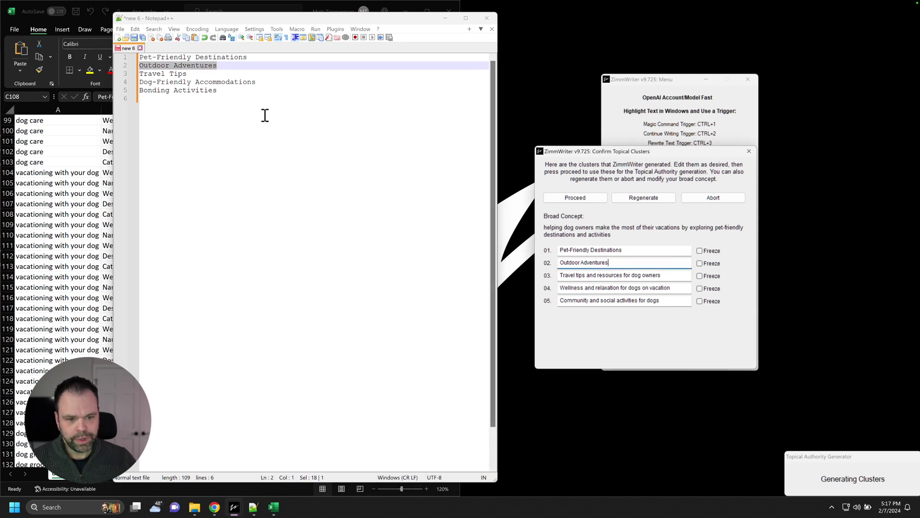
drag(203, 73, 139, 73)
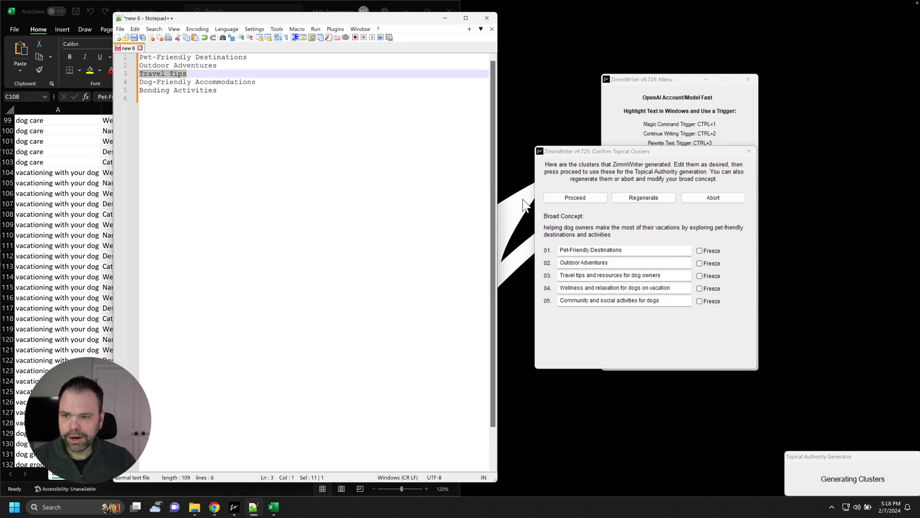
click(616, 274)
key(ctrl+a)
key(ctrl+v)
Set clusters 04–05 to Dog-Friendly Accommodations and Bonding Activities, then proceed
drag(266, 82, 135, 84)
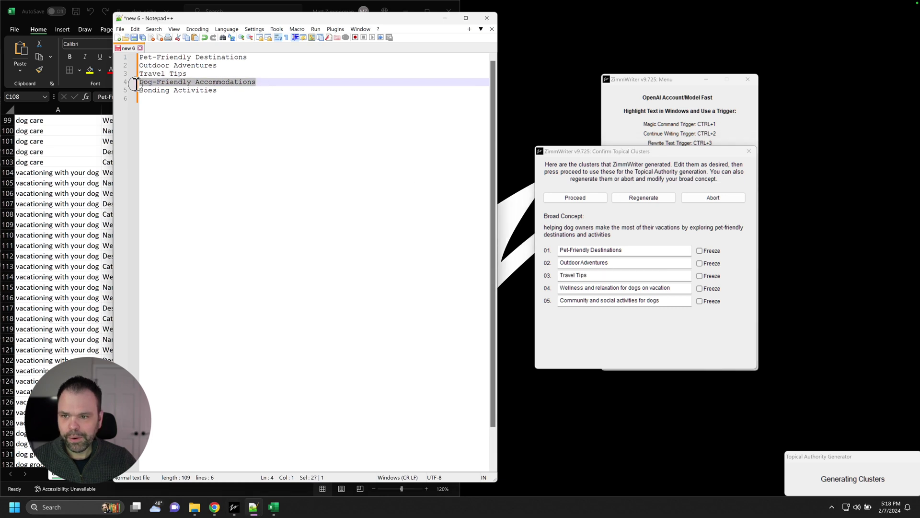
click(647, 288)
key(ctrl+a)
key(ctrl+v)
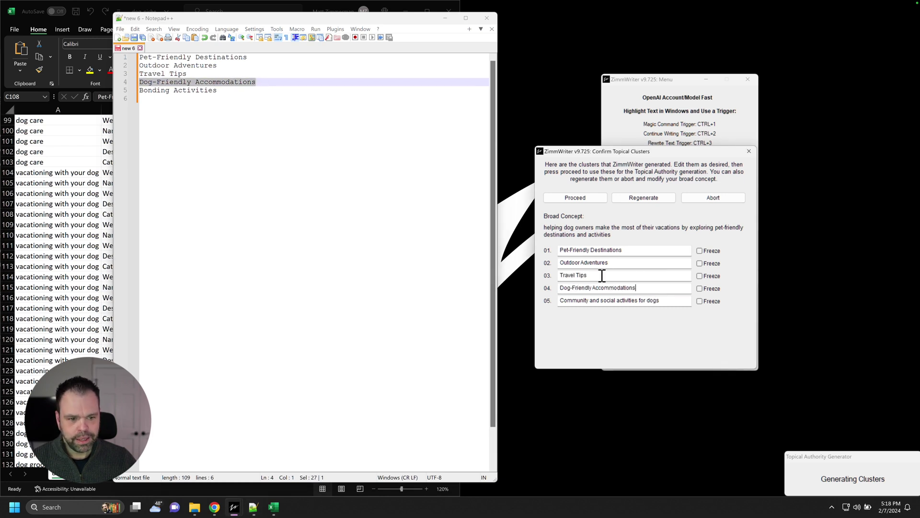
drag(242, 90, 136, 91)
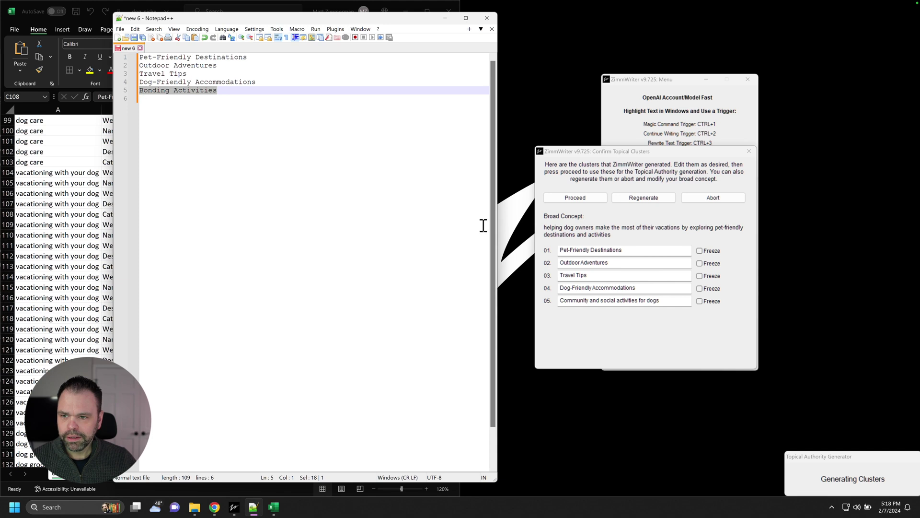
click(646, 302)
key(ctrl+a)
key(ctrl+v)
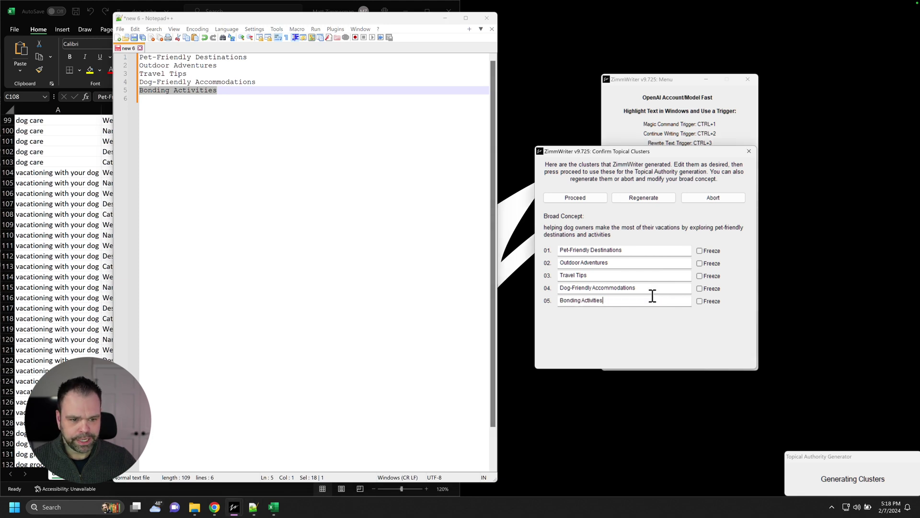
click(584, 199)
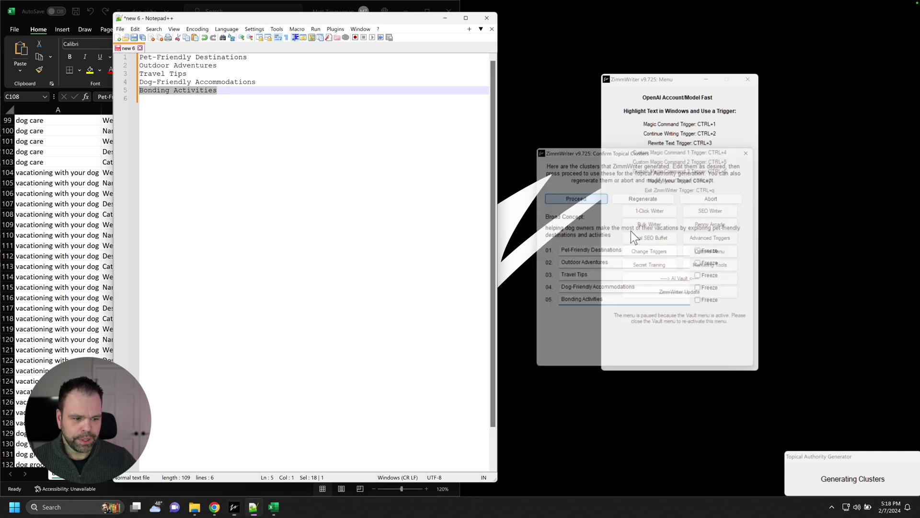
Widen Excel and bold the Paws and Explore details in C105:C108
click(445, 19)
drag(460, 24, 775, 39)
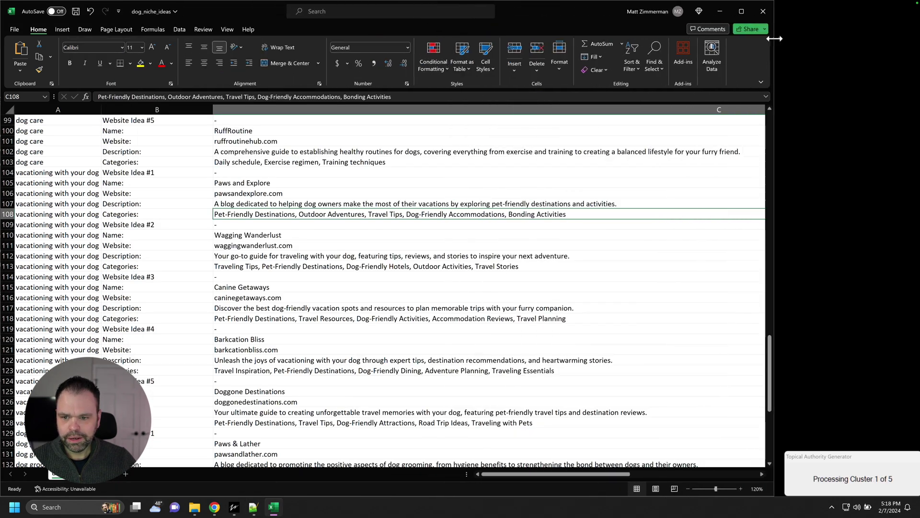
drag(144, 183, 360, 185)
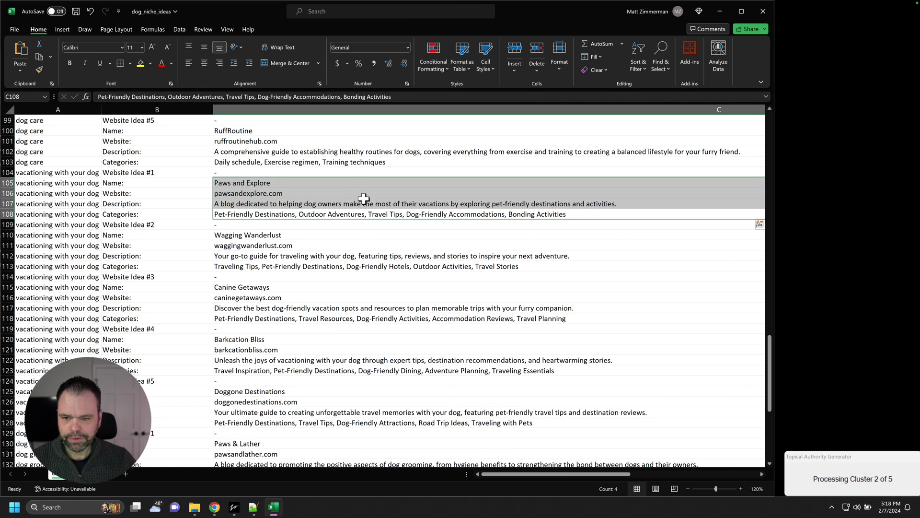
key(ctrl+b)
scroll(335, 216, up, 7)
drag(269, 245, 38, 214)
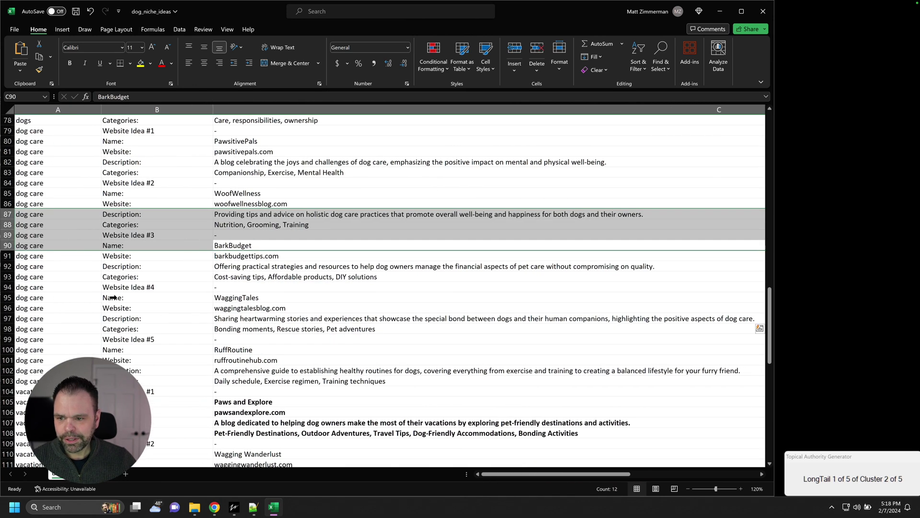
scroll(120, 297, up, 12)
Filter column B to show only the Website: rows
scroll(129, 297, up, 14)
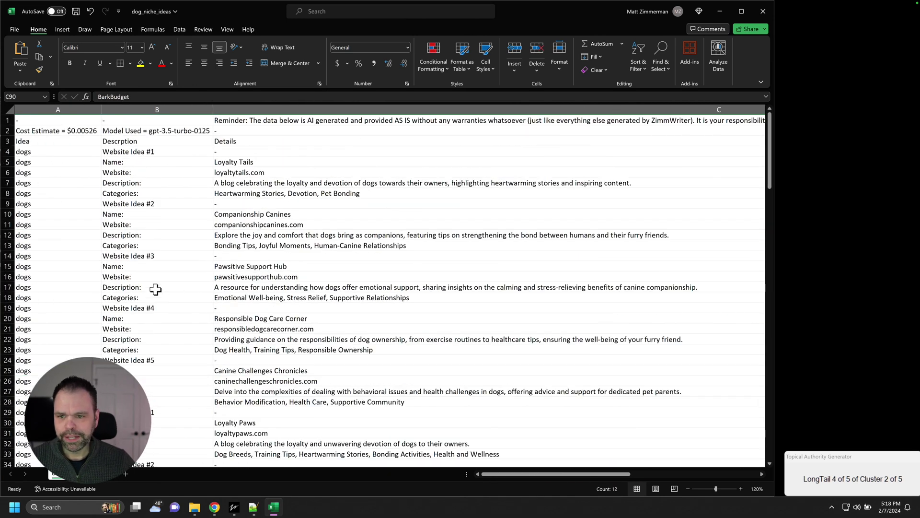
click(157, 110)
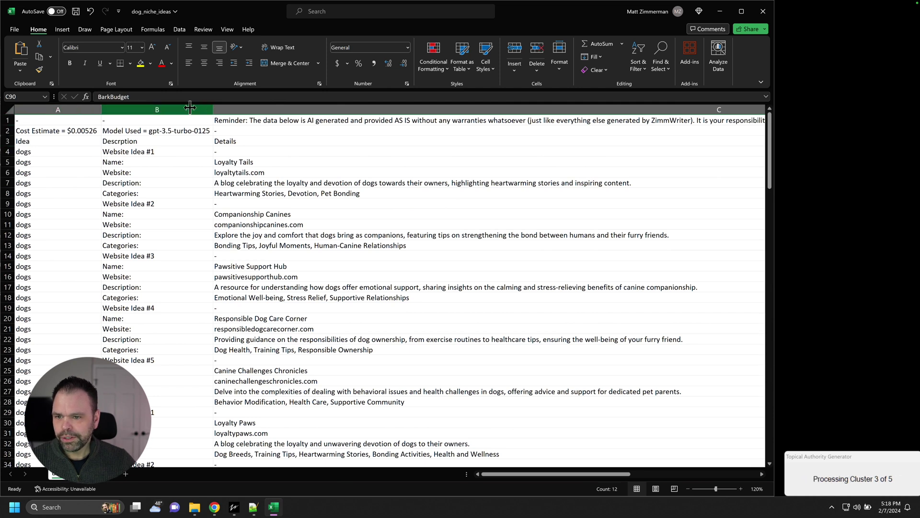
click(179, 29)
click(412, 57)
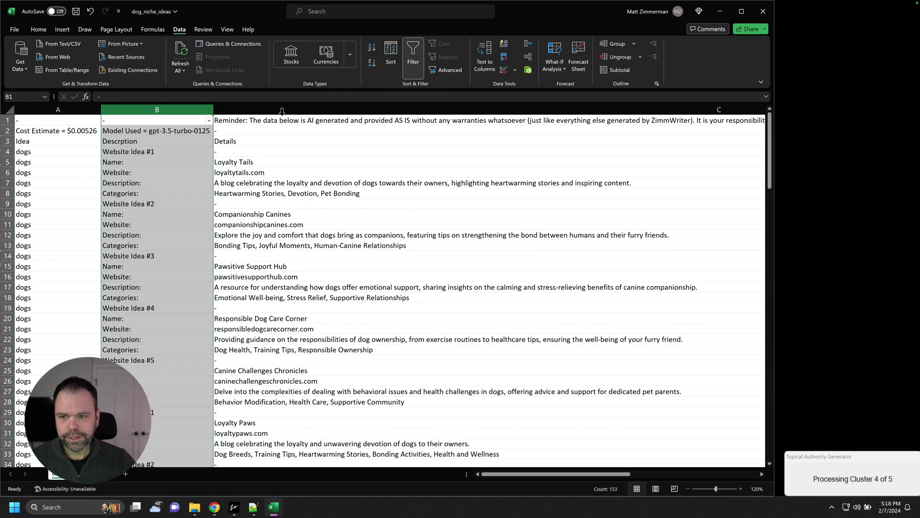
click(208, 120)
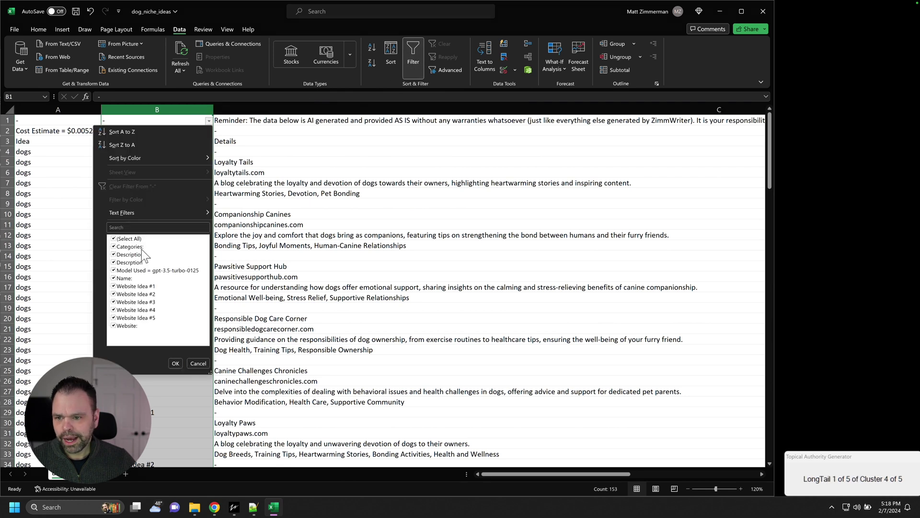
click(114, 239)
click(114, 325)
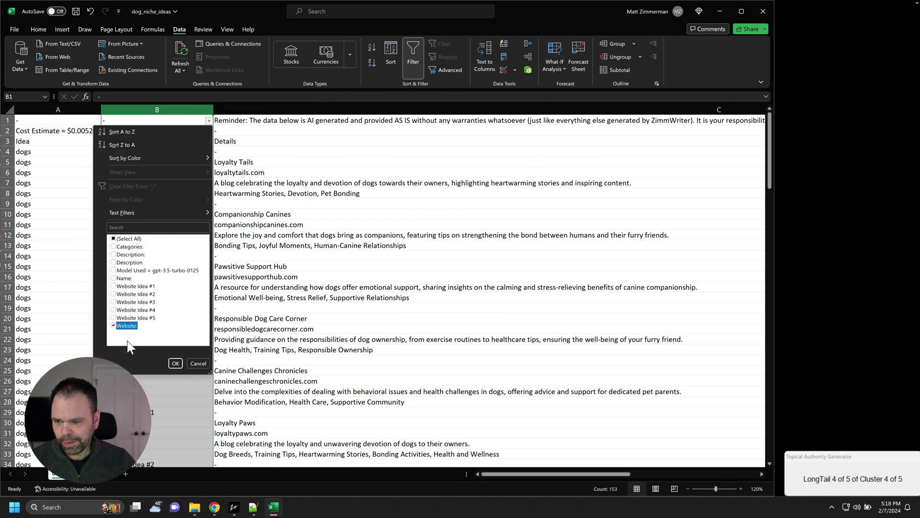
click(175, 364)
Copy the 30 visible domains into column A of a new sheet, then switch to Namecheap
click(245, 132)
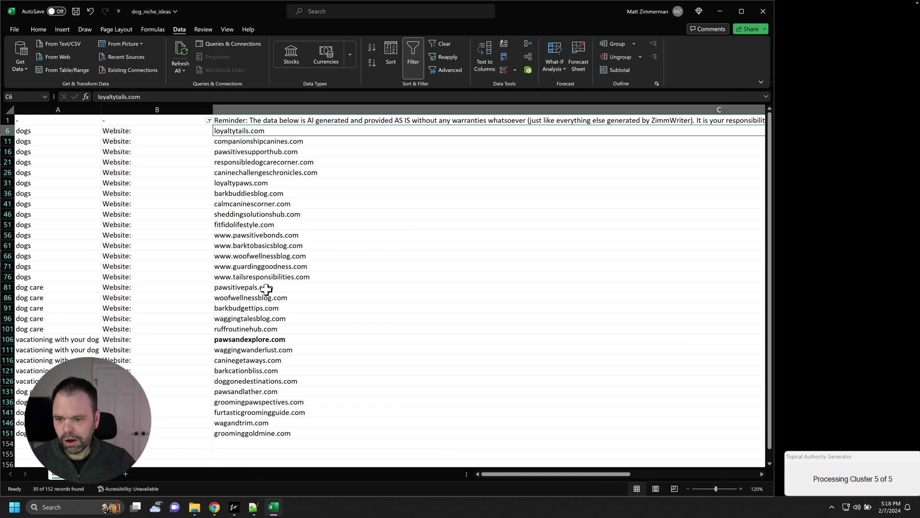
shift+click(267, 434)
key(ctrl+c)
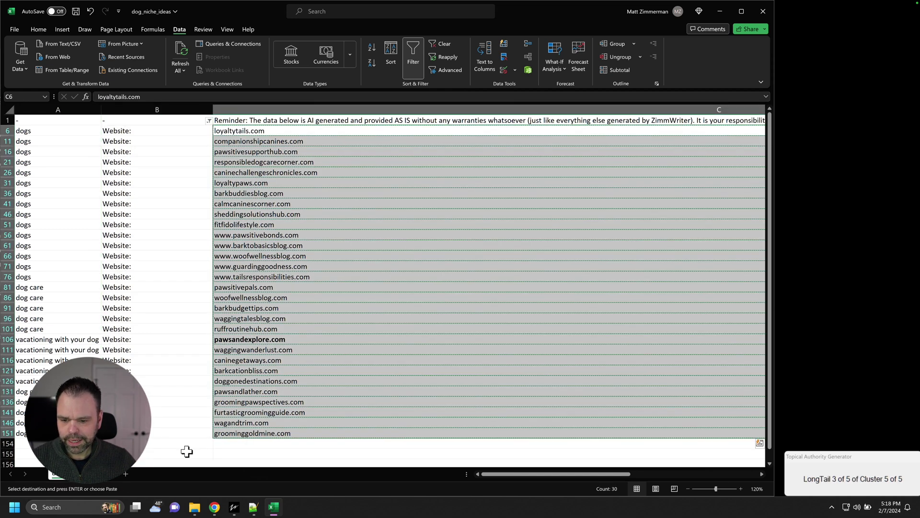
click(125, 473)
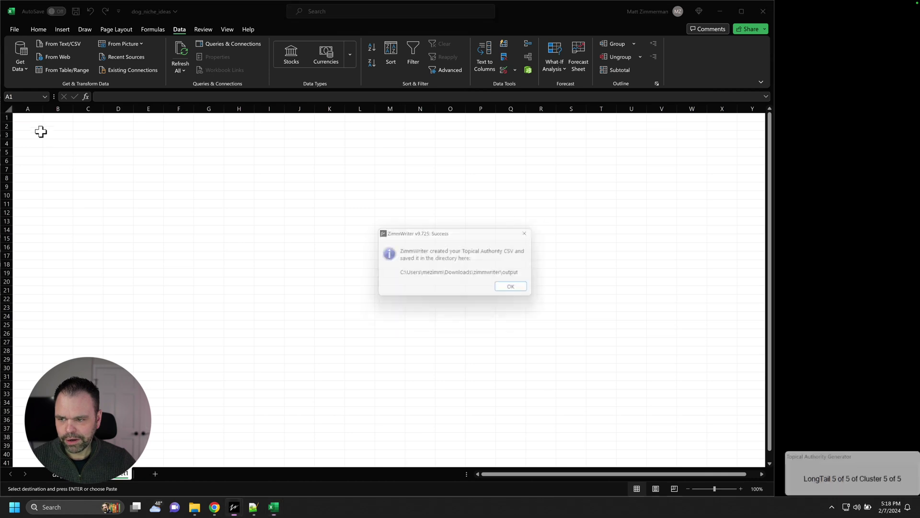
click(510, 293)
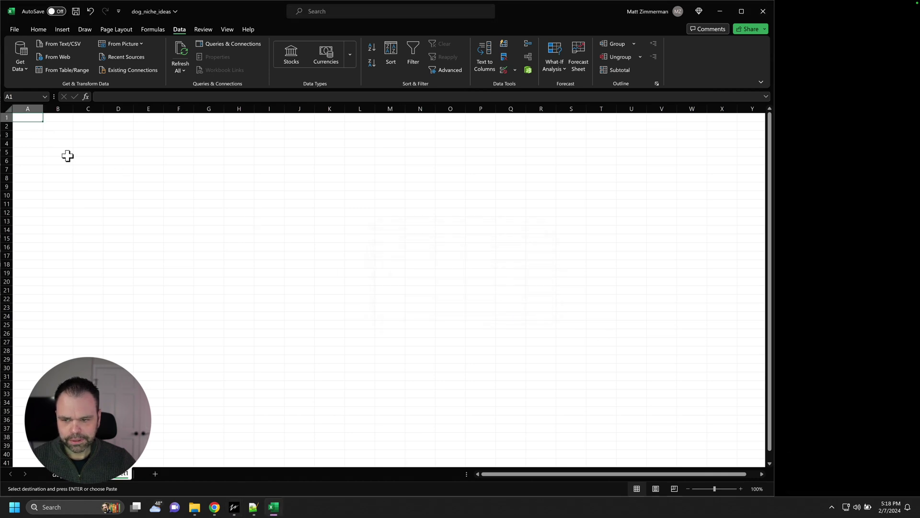
key(ctrl+v)
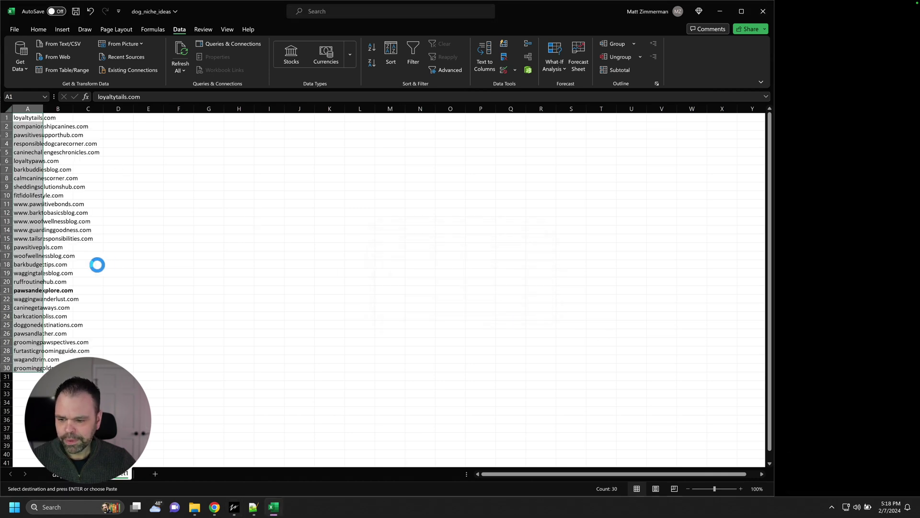
click(214, 506)
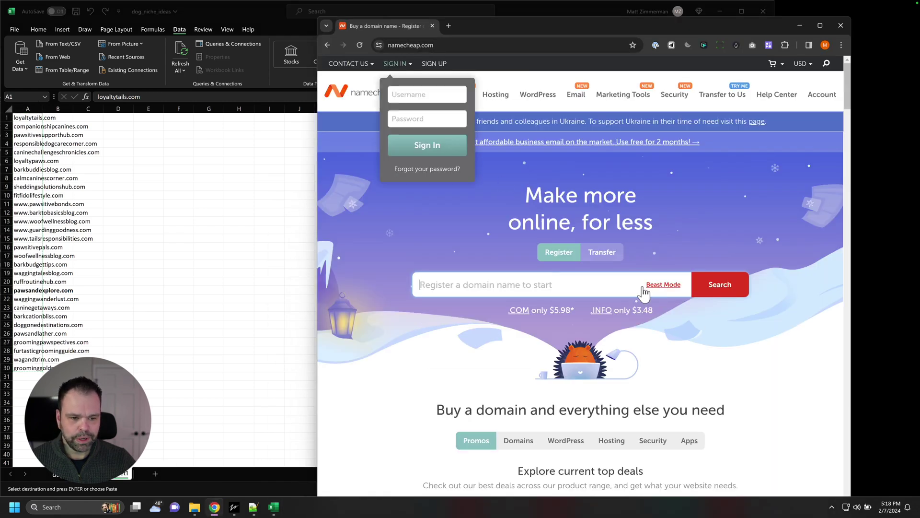
Check the 30 pasted dog-niche domains in Namecheap Beast Mode, excluding premiums and hiding unavailable ones
click(663, 286)
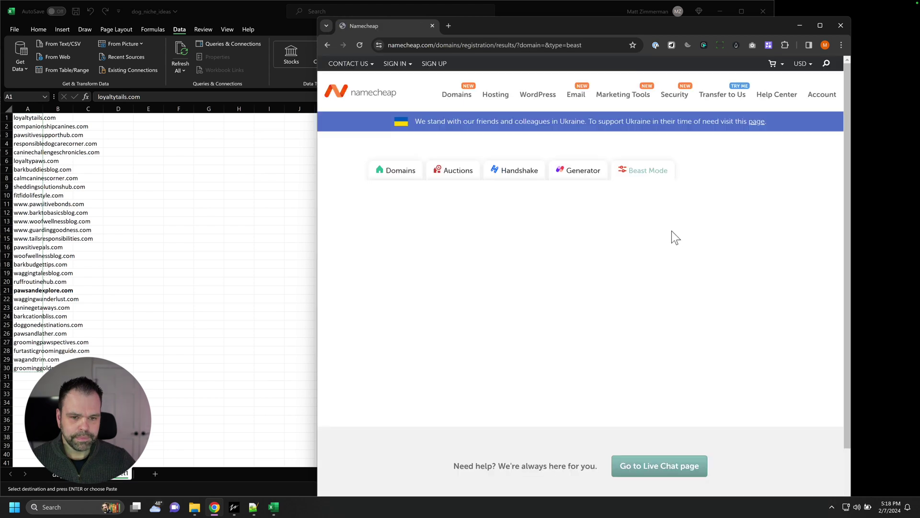
key(ctrl+v)
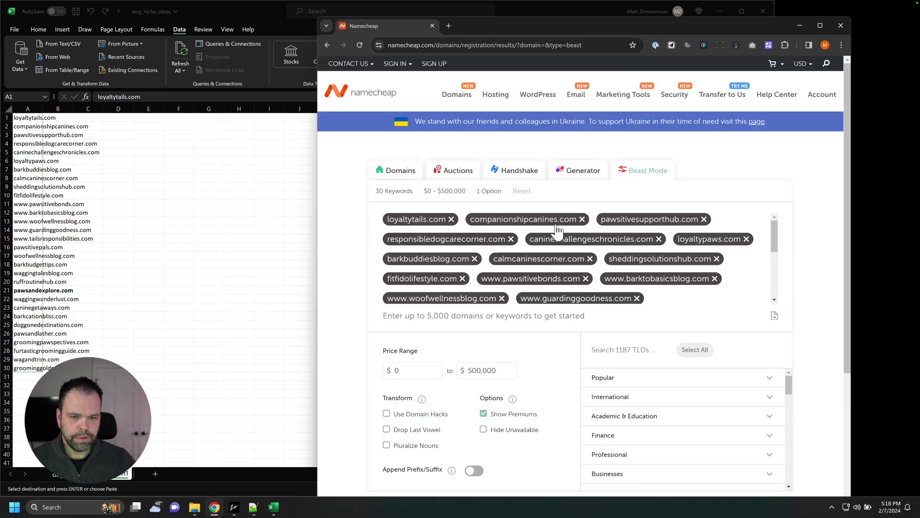
scroll(561, 298, down, 2)
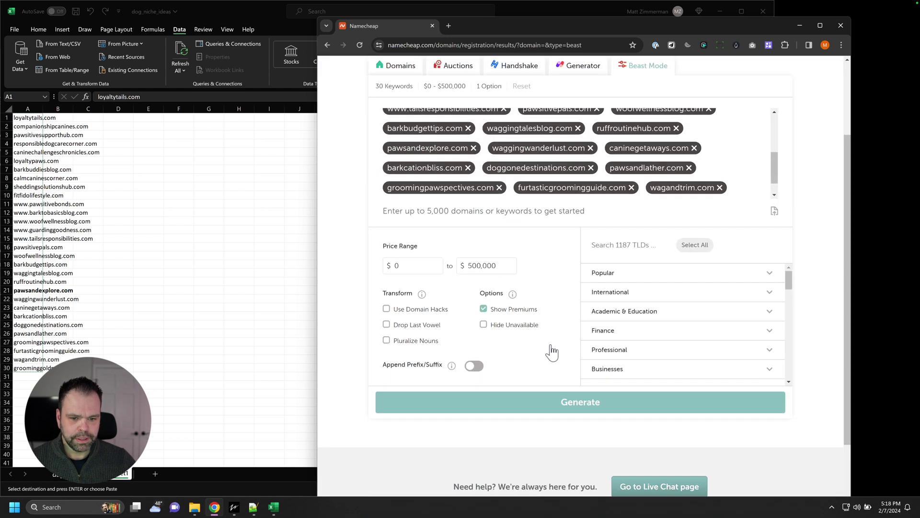
click(484, 309)
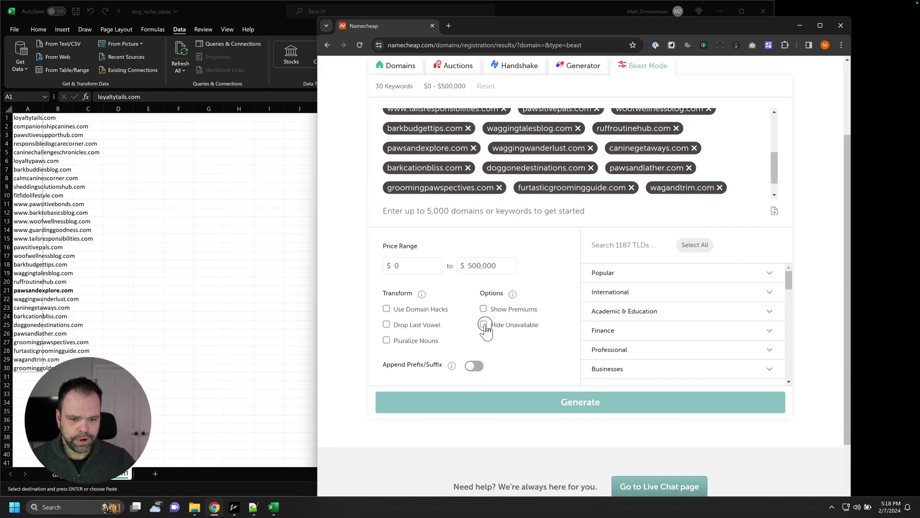
click(485, 325)
click(591, 402)
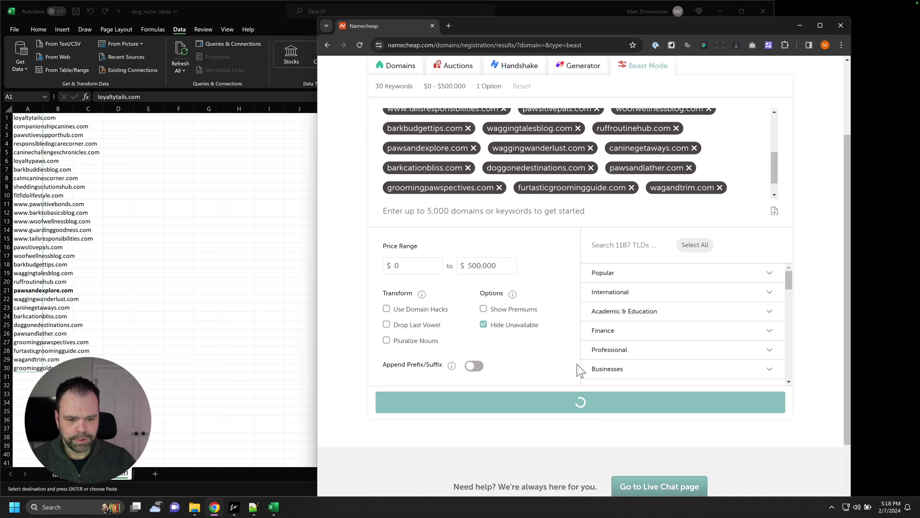
key(alt+Tab)
Open the helping_dog_owners topical authority CSV and select the five Pet-Friendly Destinations rows
click(194, 506)
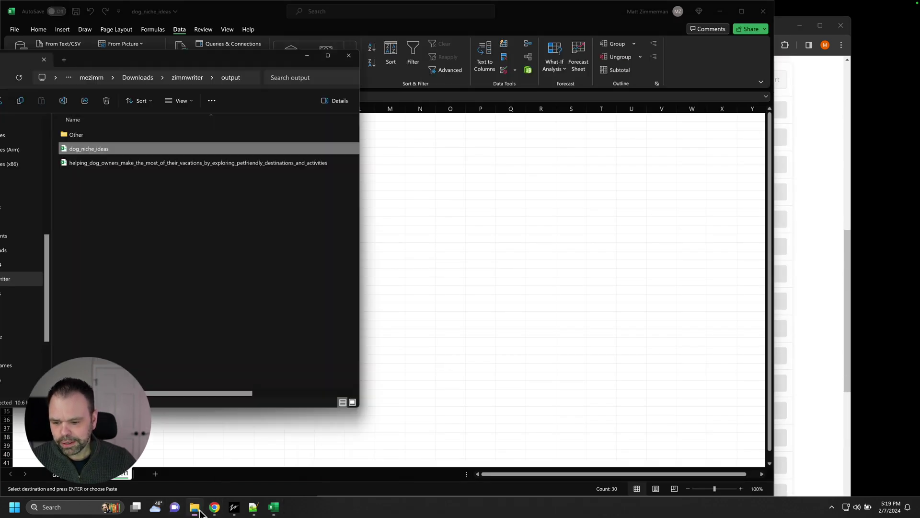
double_click(159, 164)
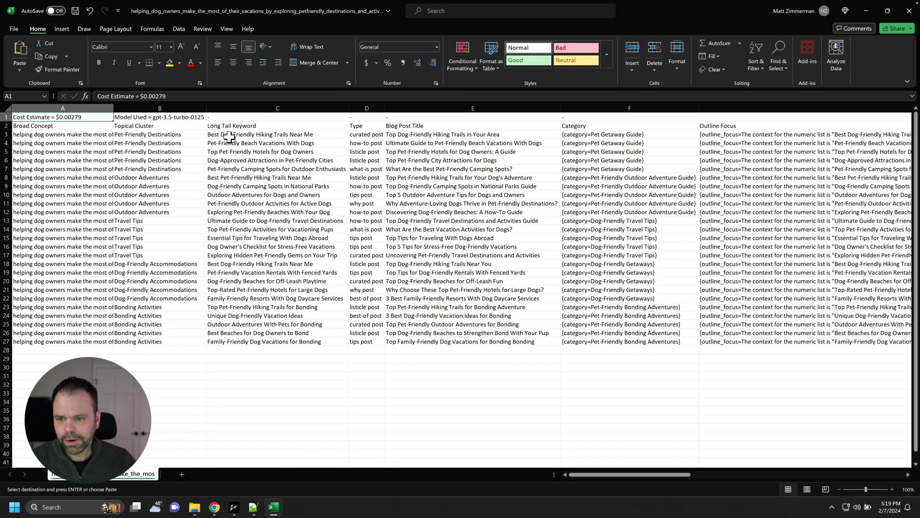
drag(173, 137, 185, 169)
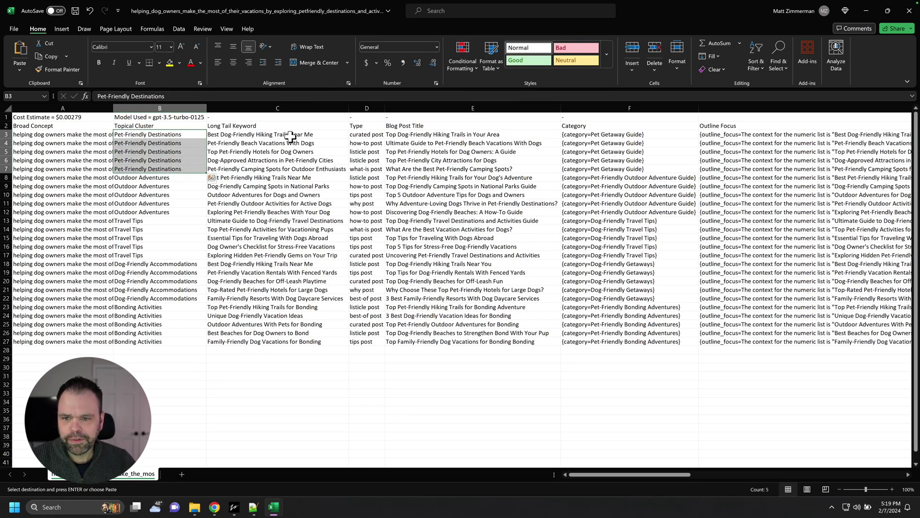
click(421, 135)
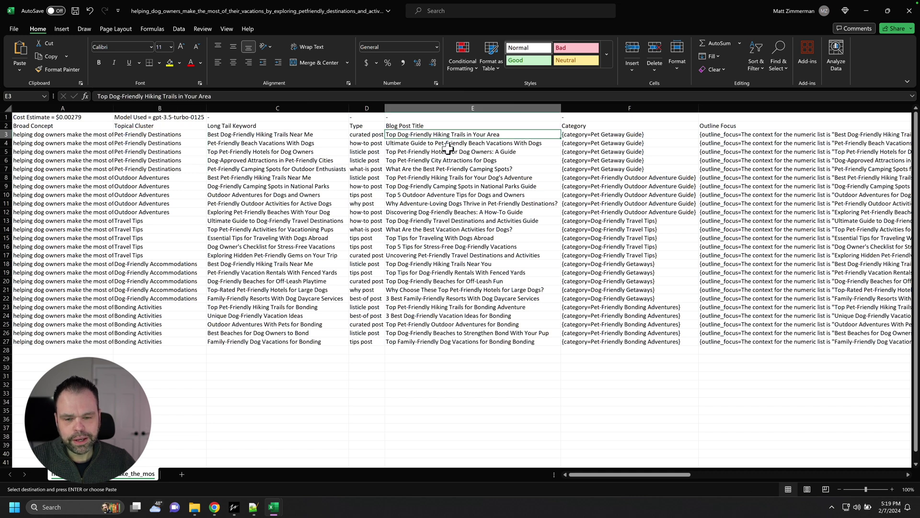
Read the beach vacation, adventure-loving dog, stress-free vacation and camping spot post titles, then close the workbook
click(429, 144)
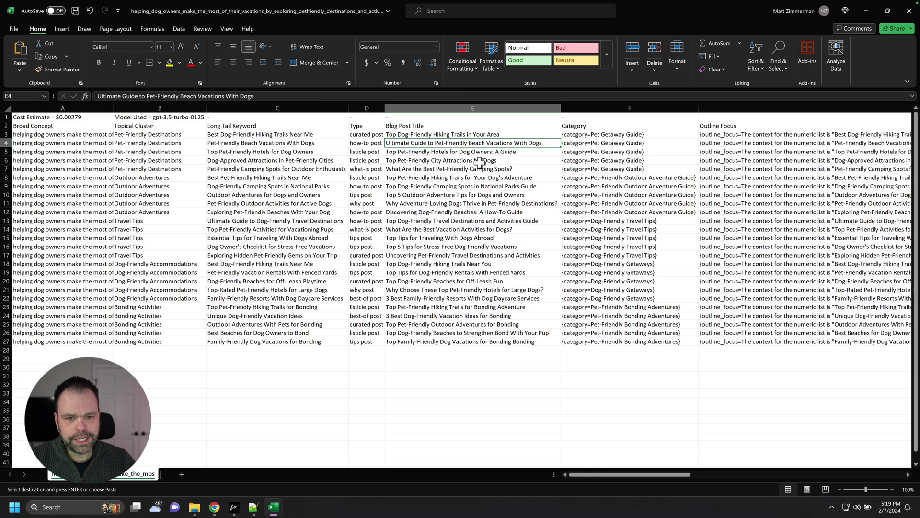
click(398, 204)
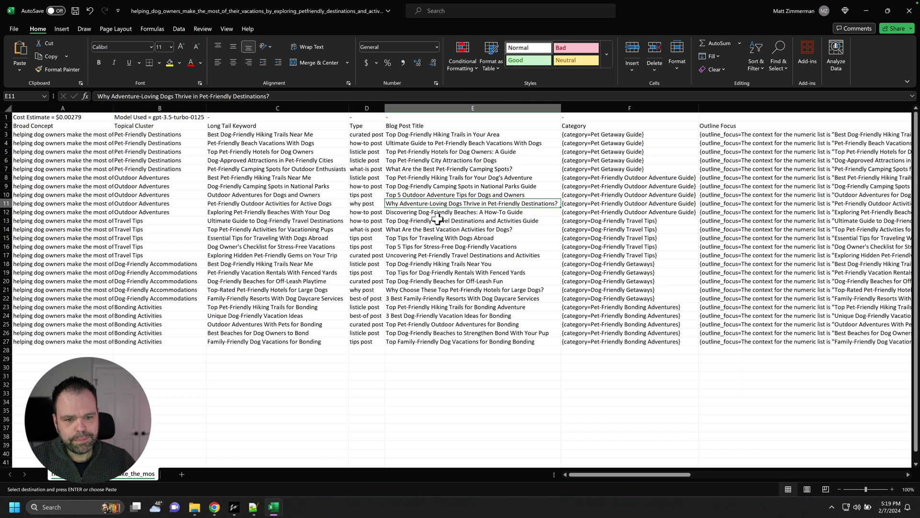
click(405, 246)
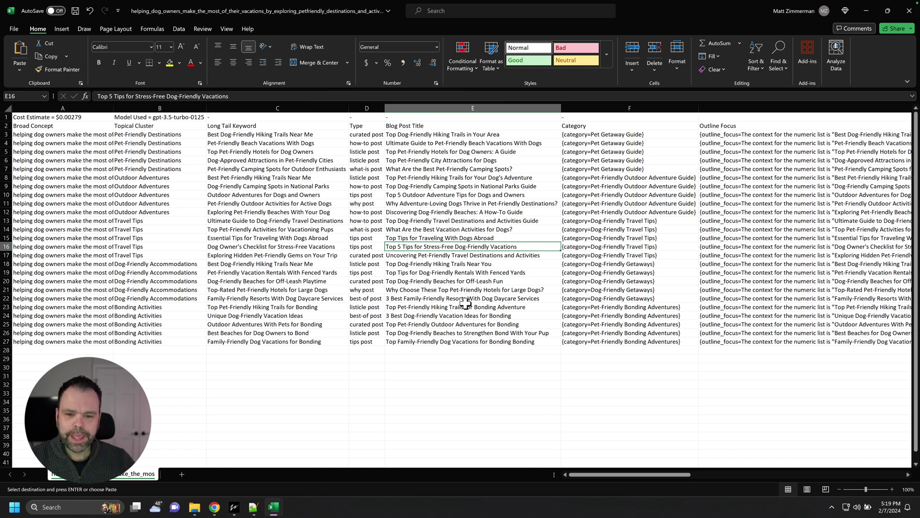
click(601, 170)
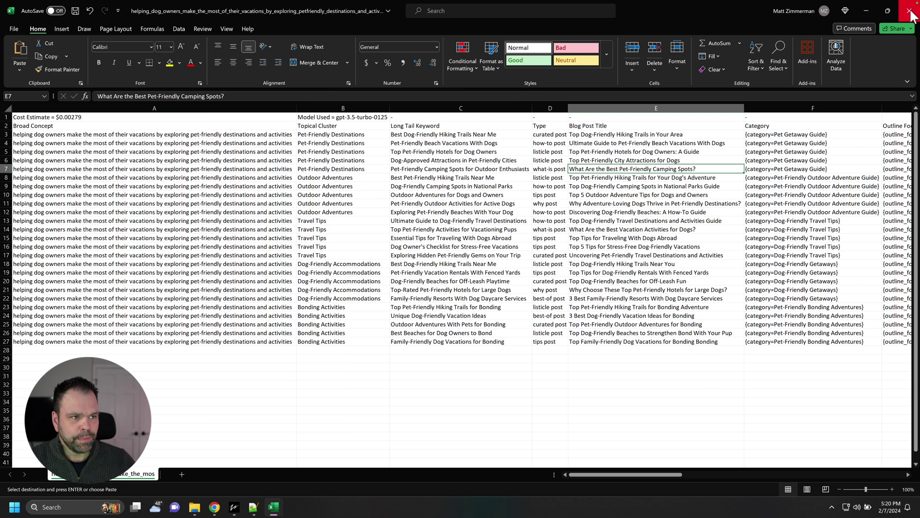
click(910, 10)
Discard the workbook changes and browse Namecheap's available domains listed at $10.28/yr
click(494, 318)
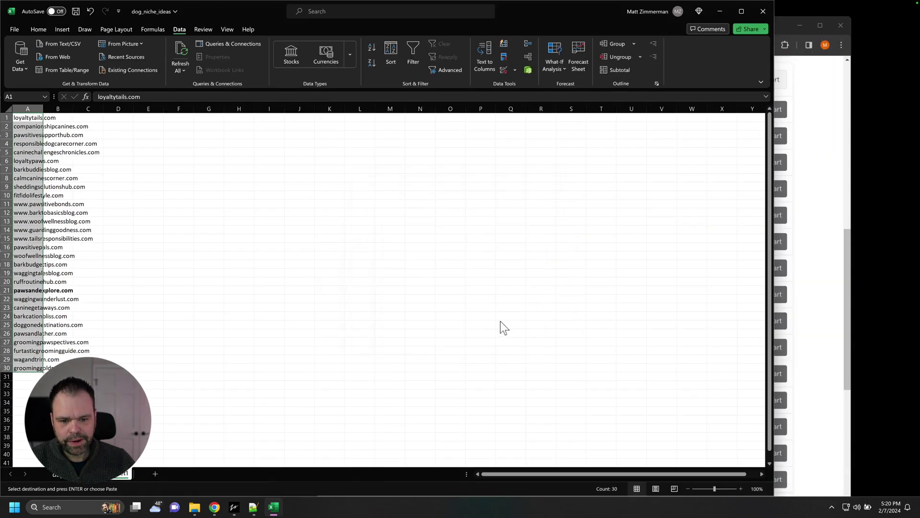
click(215, 507)
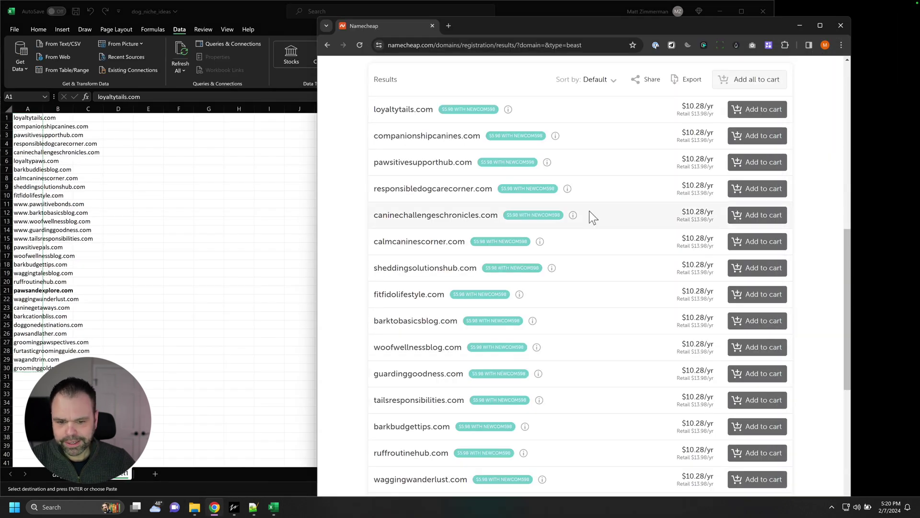
scroll(593, 254, up, 2)
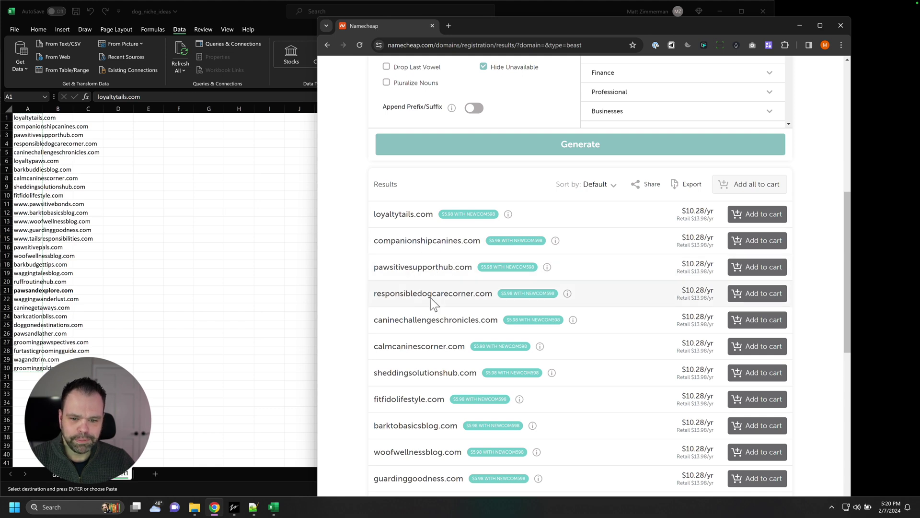
scroll(431, 298, down, 2)
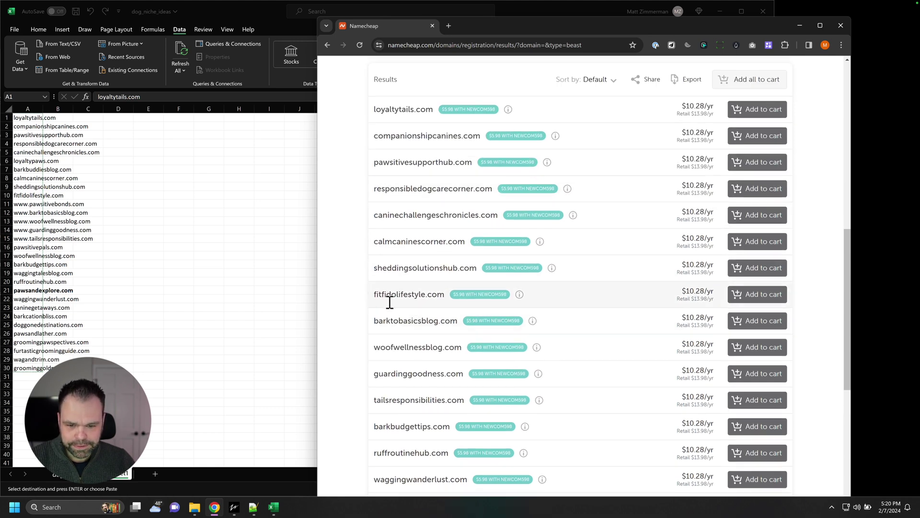
scroll(413, 301, down, 2)
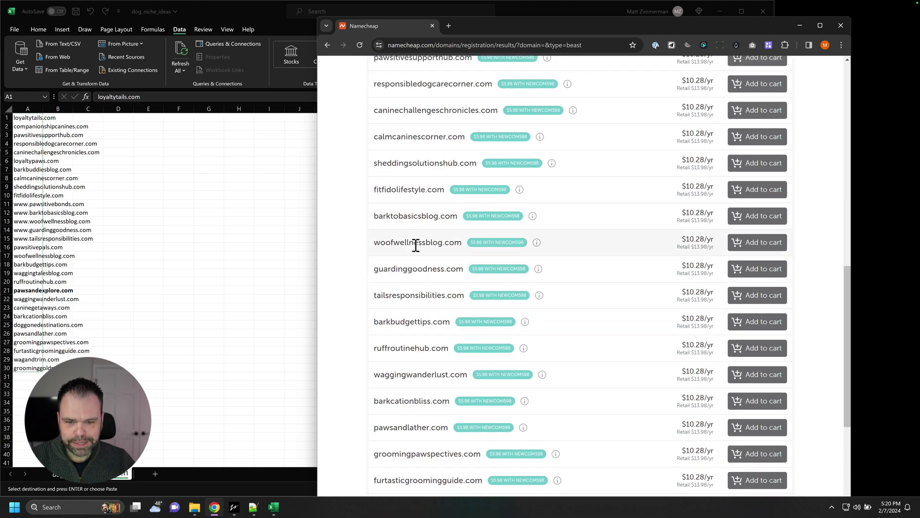
scroll(431, 248, down, 4)
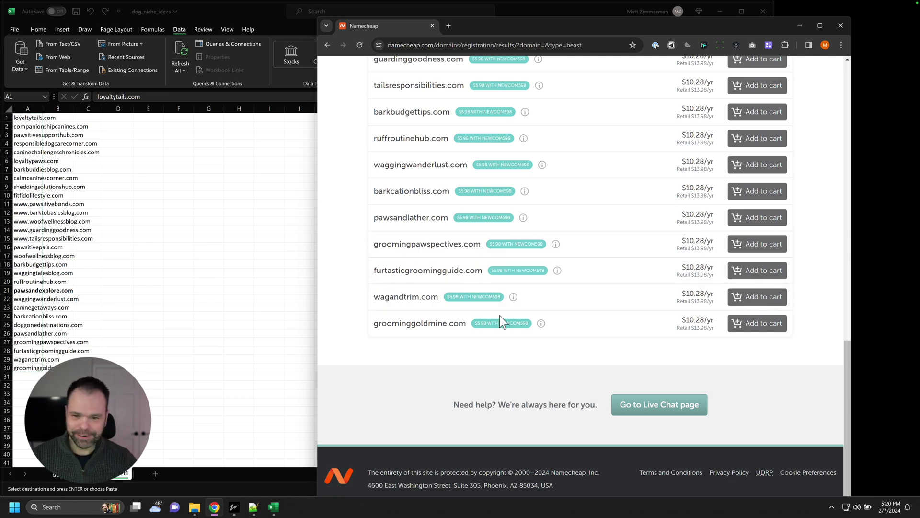
Return to Excel's filtered dog_niche_ideas sheet of 30 domains
scroll(546, 338, up, 14)
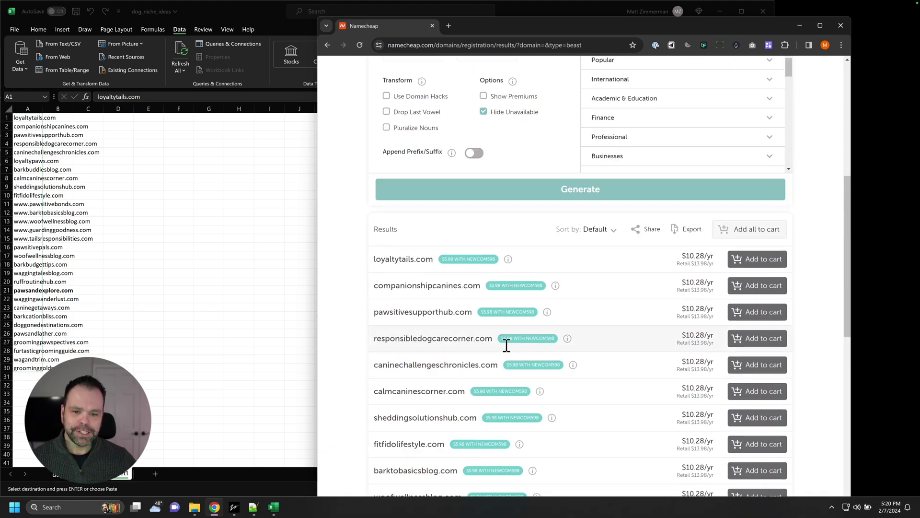
key(alt+Tab)
key(ctrl+Page_Up)
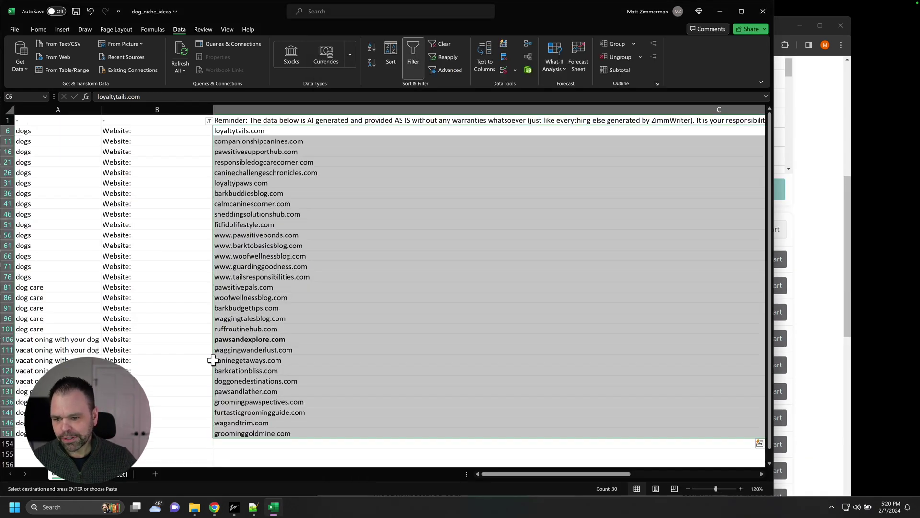
Clear column B's Website: filter so every dog_niche_ideas row shows again
click(209, 122)
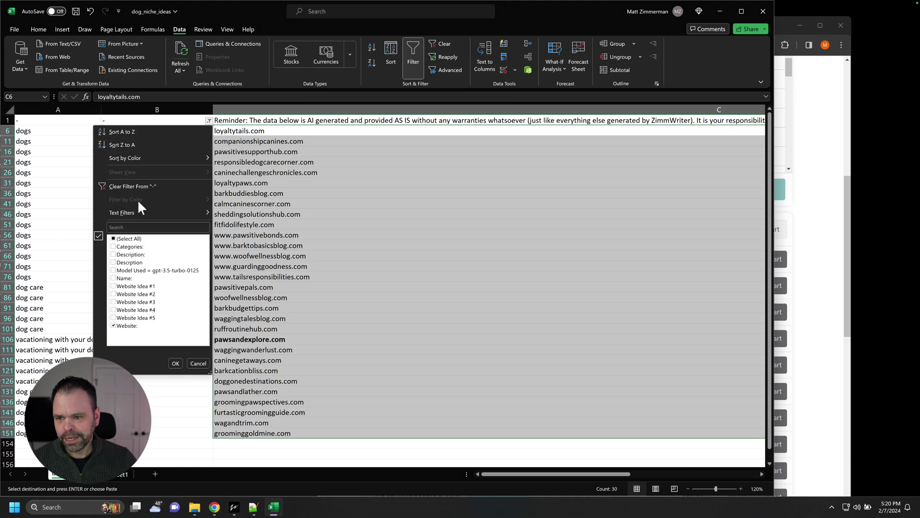
click(176, 363)
click(359, 277)
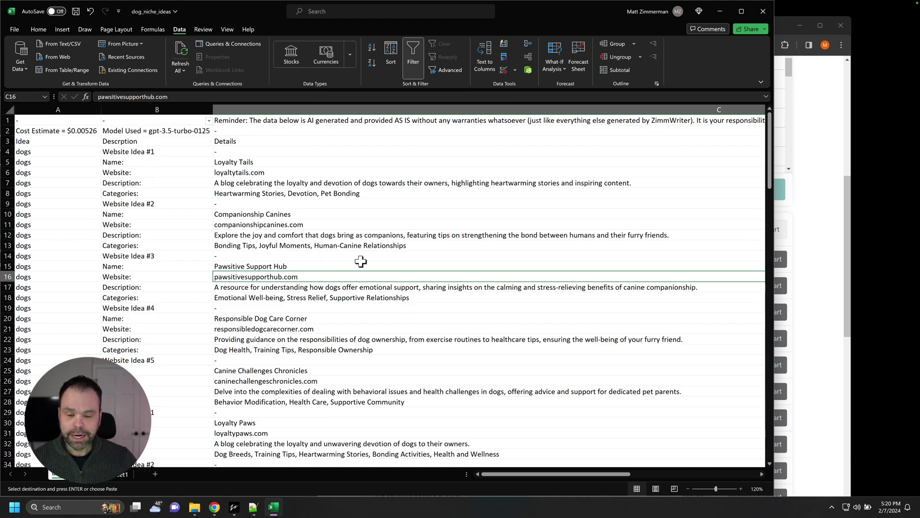